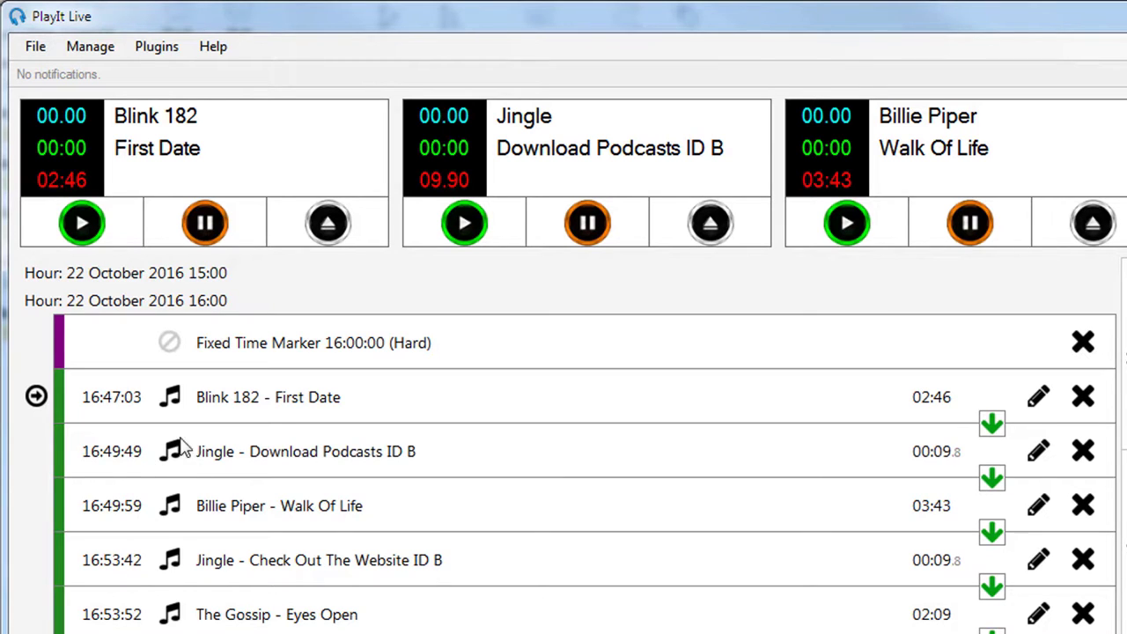
Select the Jingles group in Manage > Track Groups and open it for editing
click(89, 47)
click(202, 98)
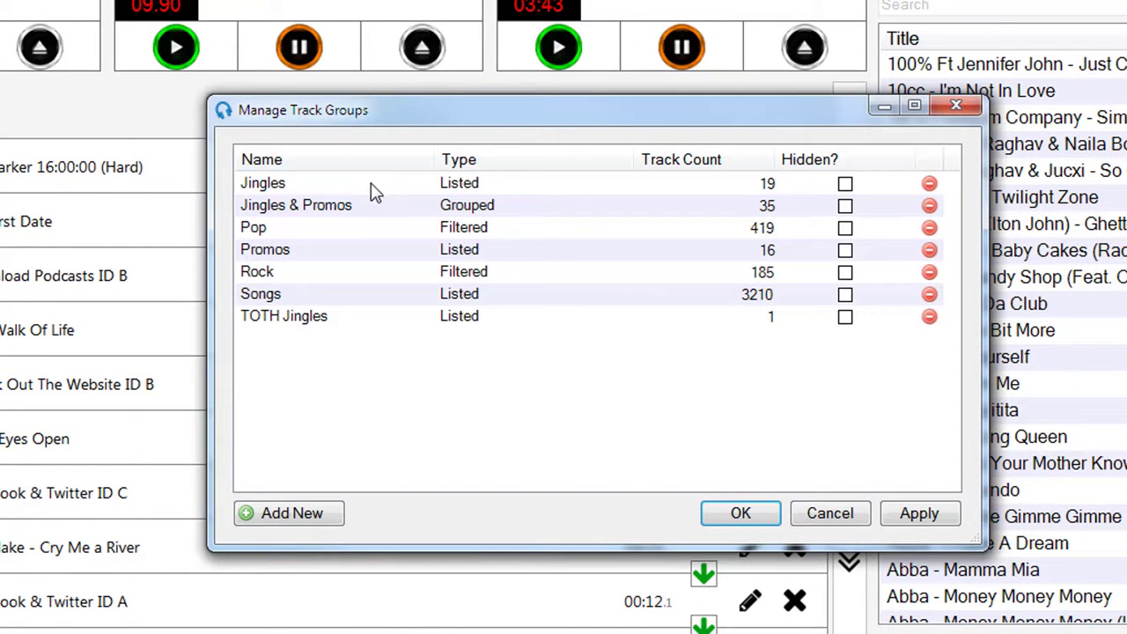
click(370, 185)
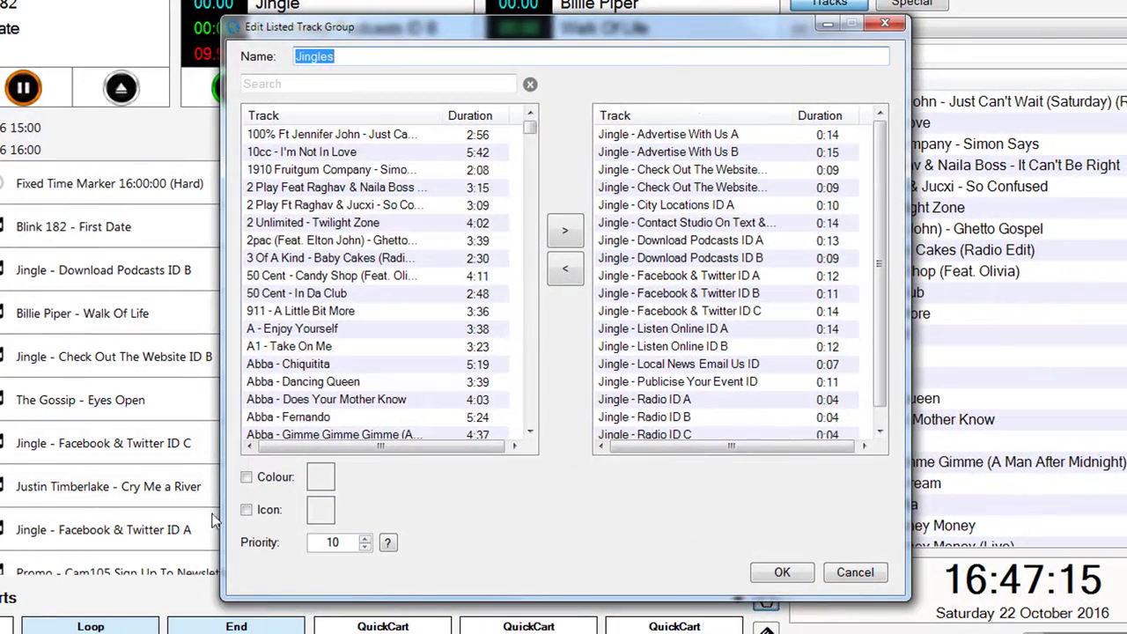
Set the Jingles group colour to orange and its icon to bell outline, then save
click(246, 476)
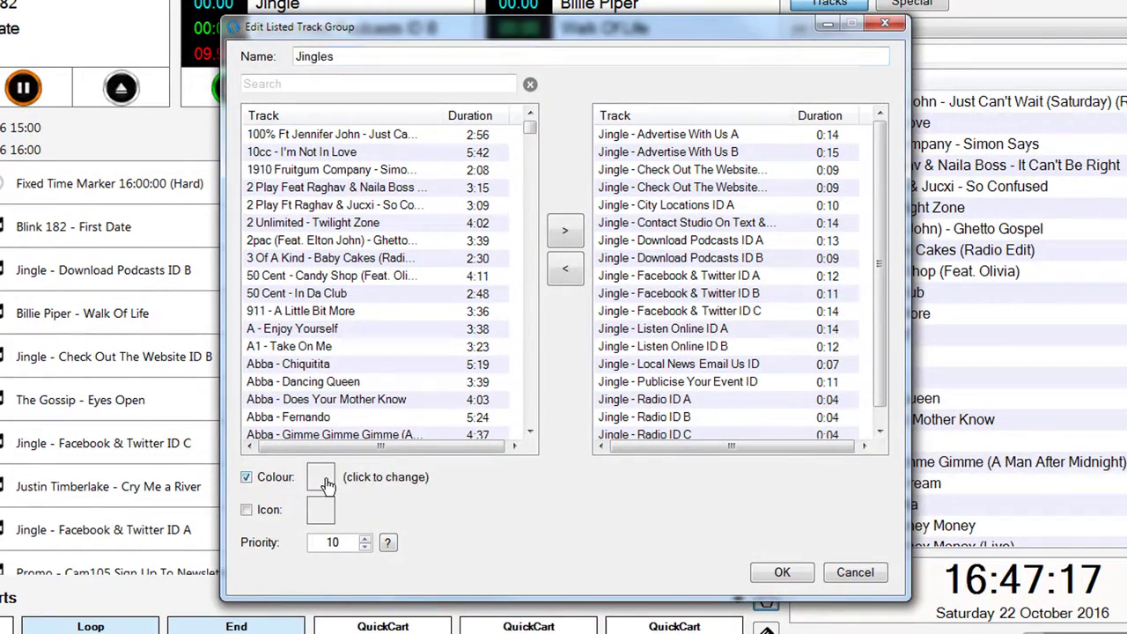
click(321, 478)
click(552, 154)
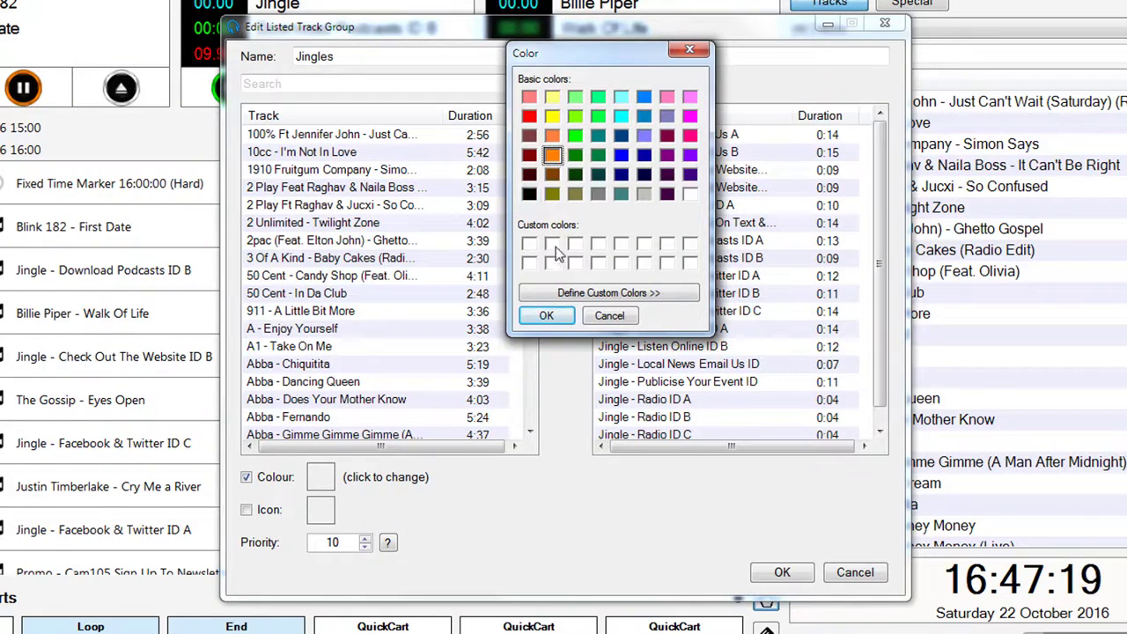
click(546, 316)
click(246, 509)
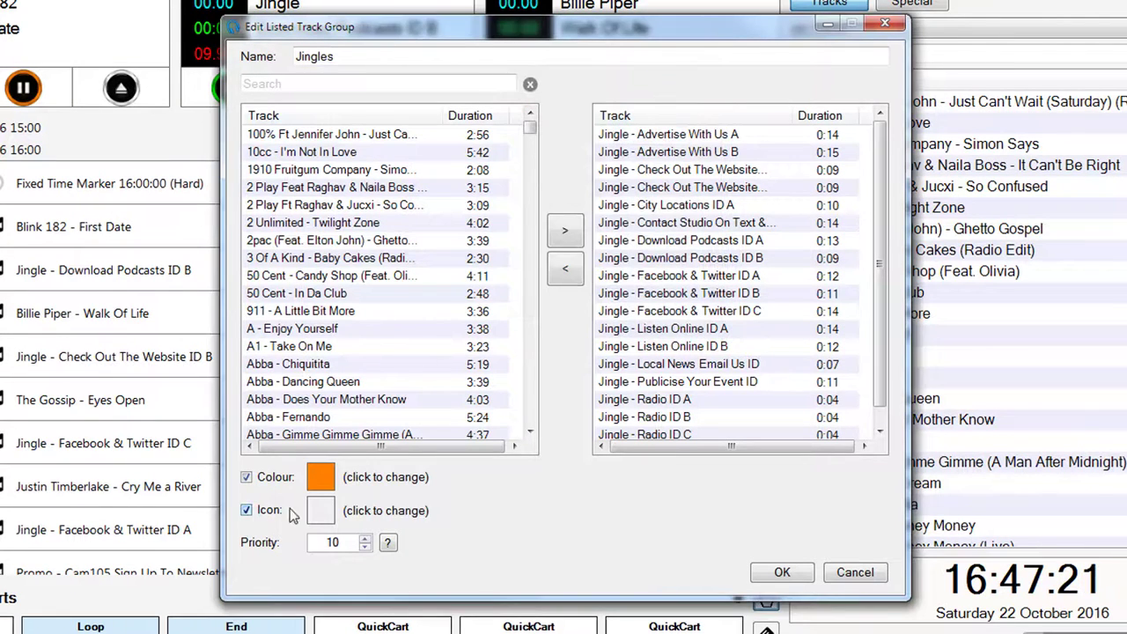
click(321, 511)
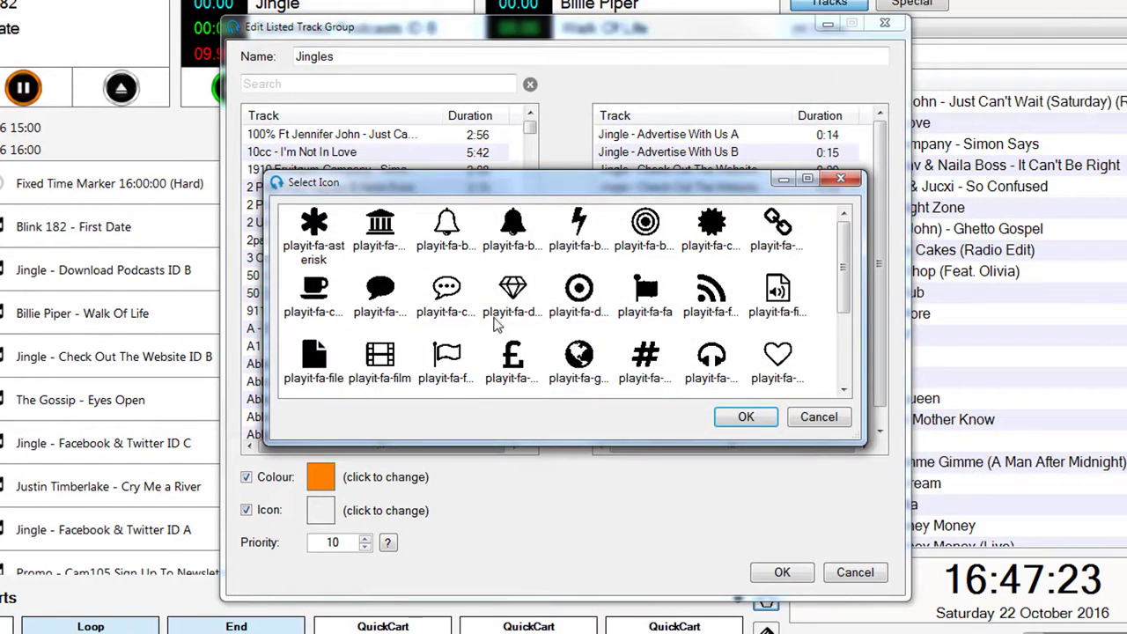
click(449, 236)
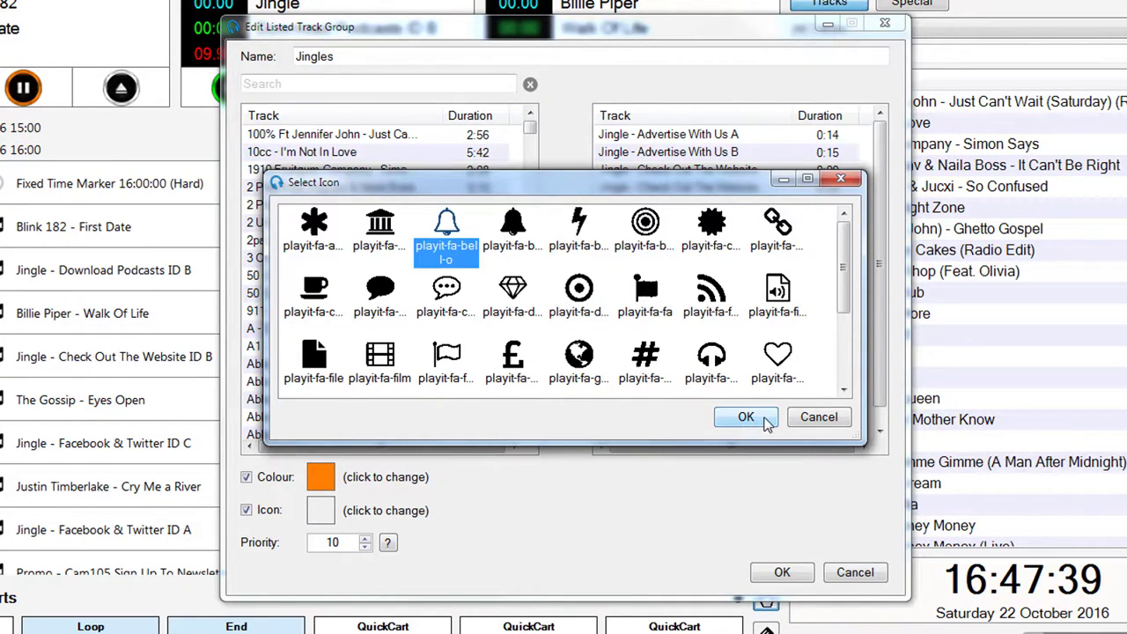
click(765, 423)
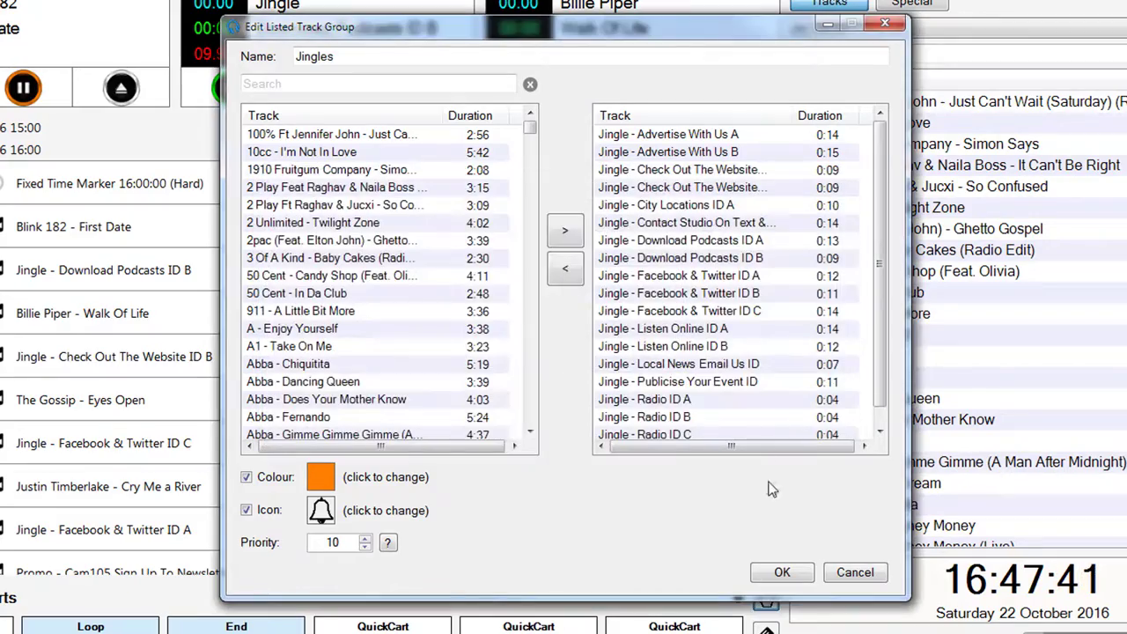
click(800, 573)
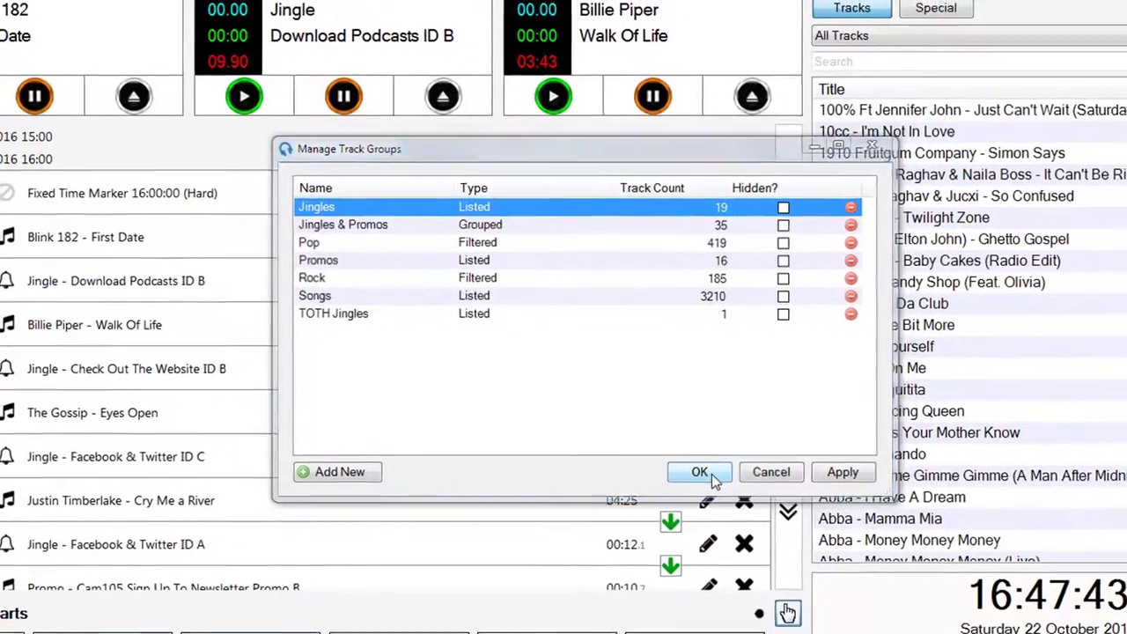
Close Track Groups, then duplicate the Standard clock in Manage Clocks and select Standard (Copy)
click(713, 474)
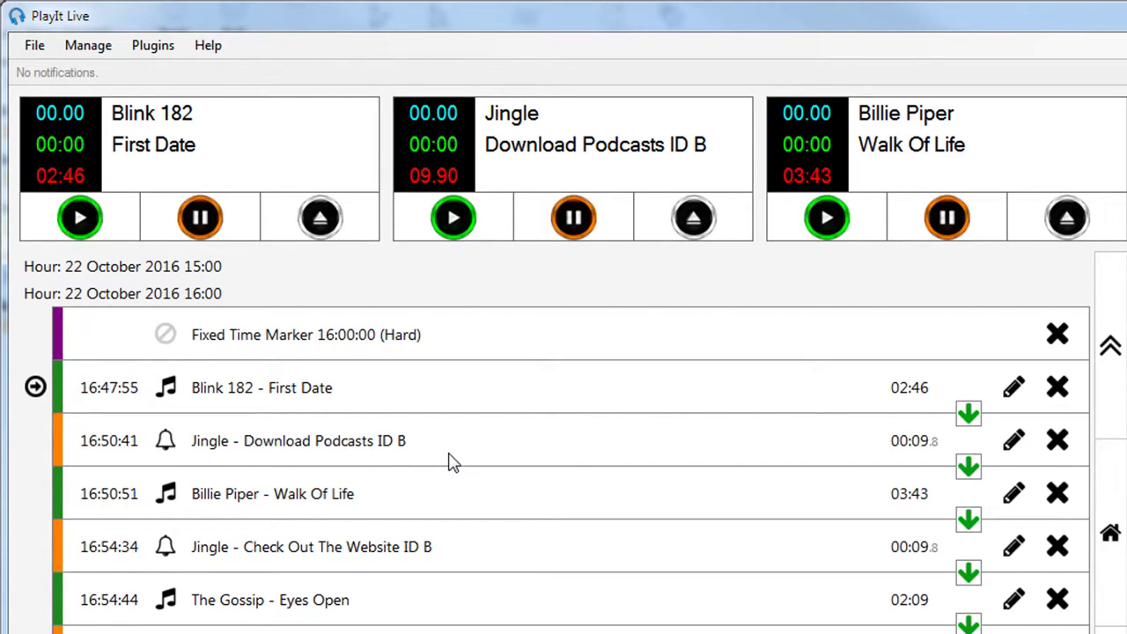
click(88, 45)
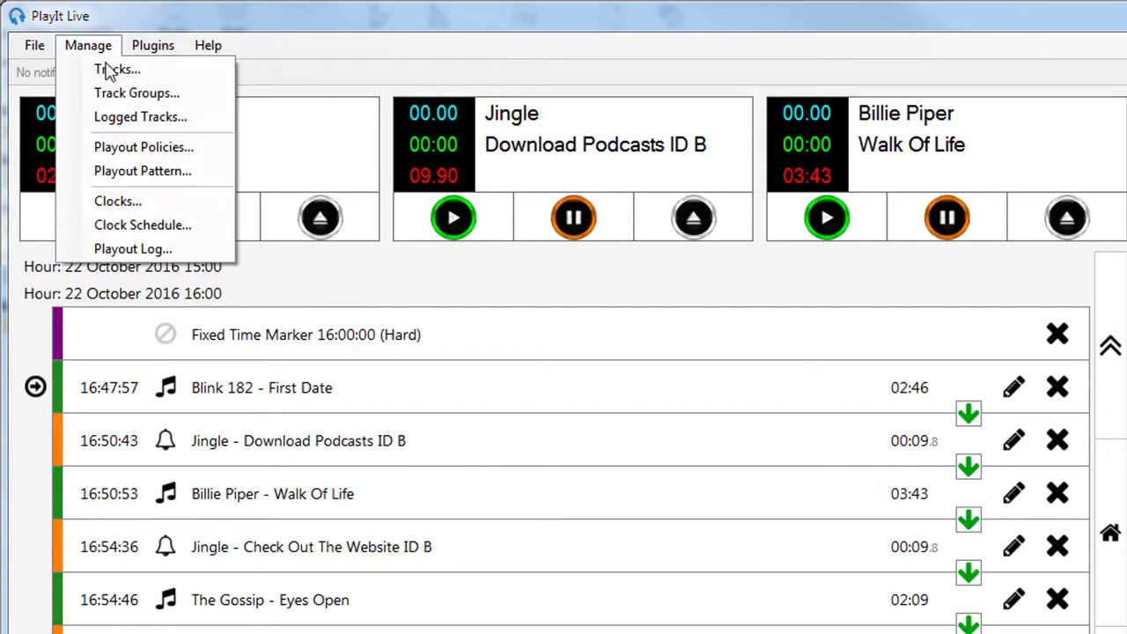
click(181, 201)
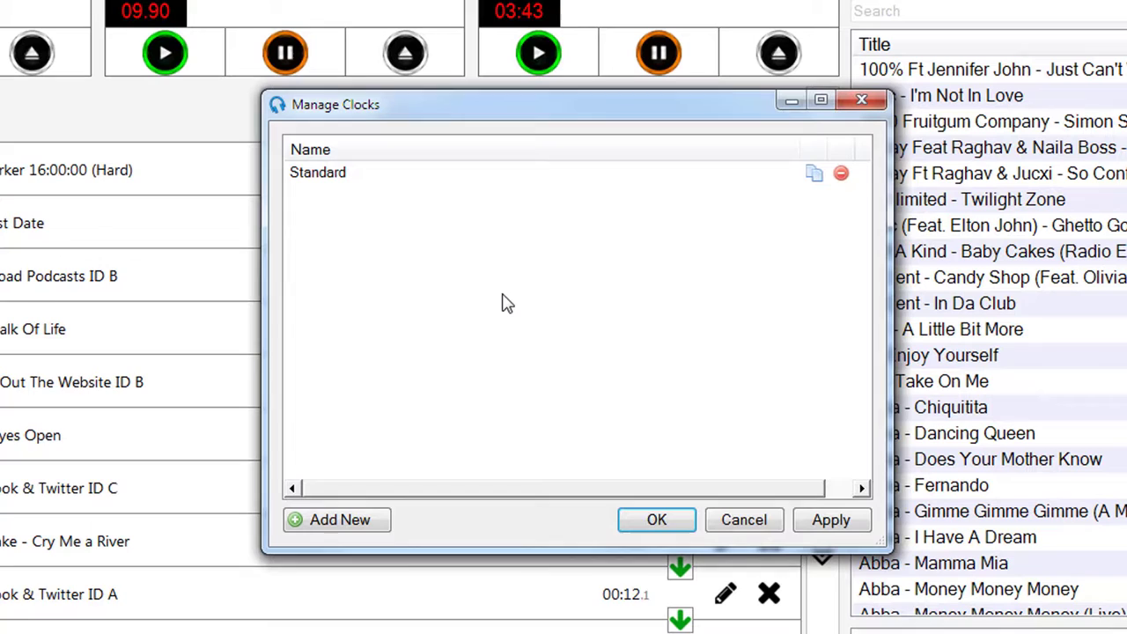
click(389, 177)
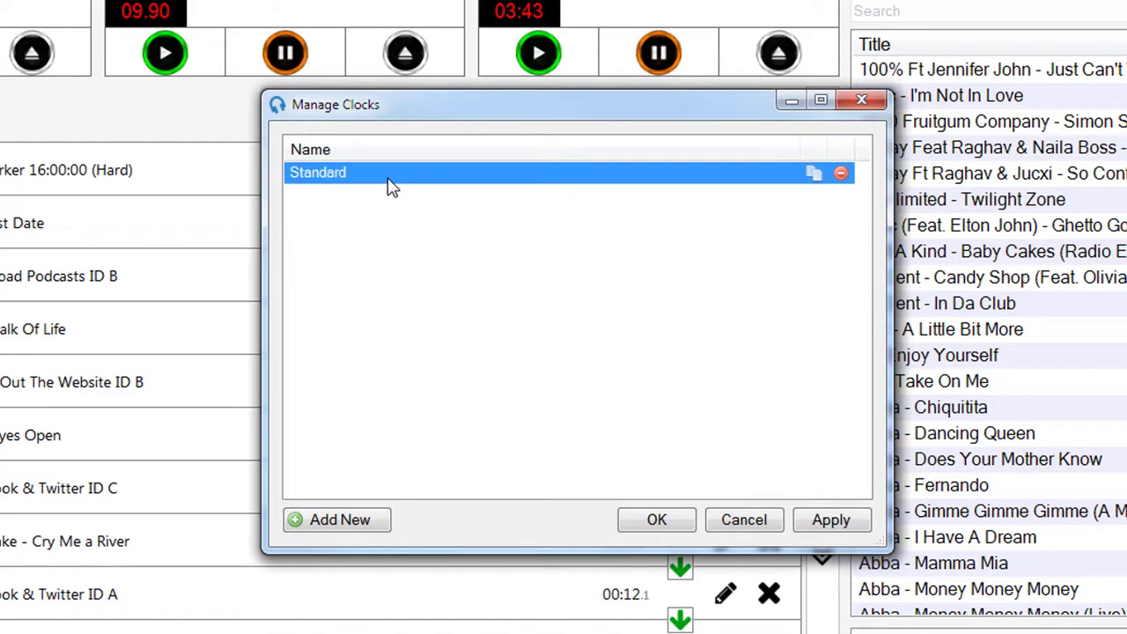
click(815, 175)
click(303, 200)
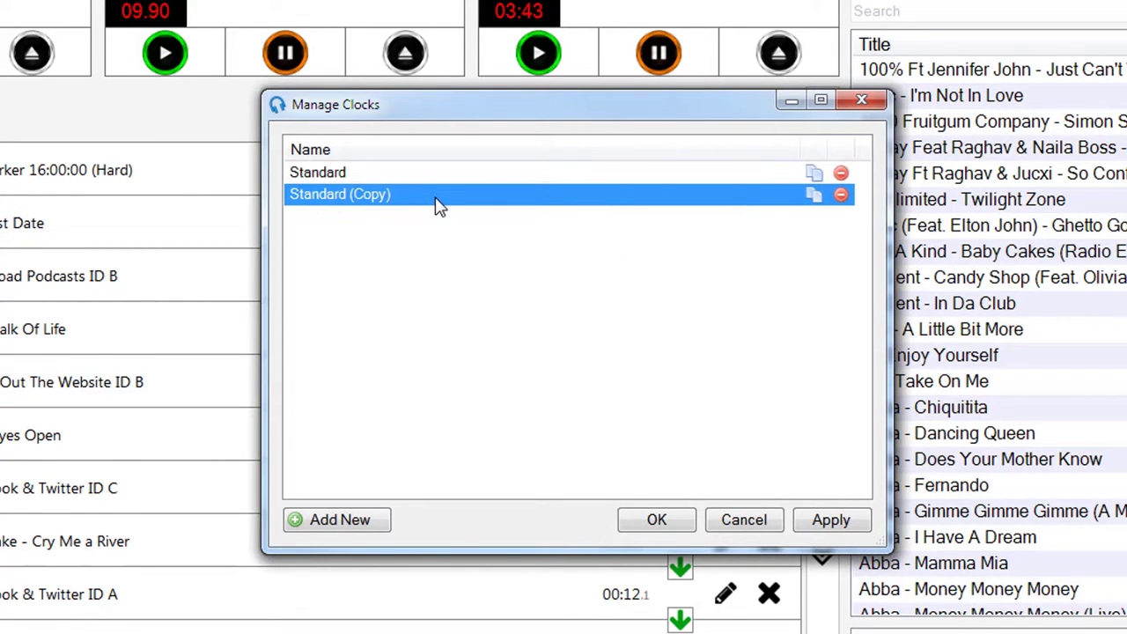
Rename the Standard (Copy) clock to 'Standard (with Voice Tracks)'
double_click(440, 202)
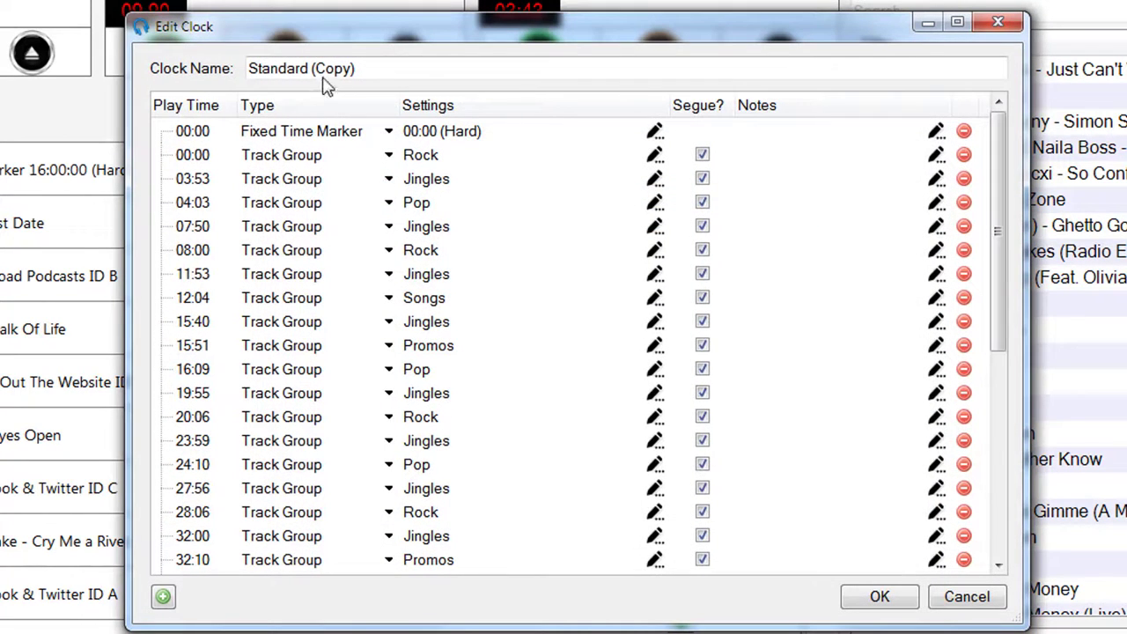
drag(317, 71, 347, 71)
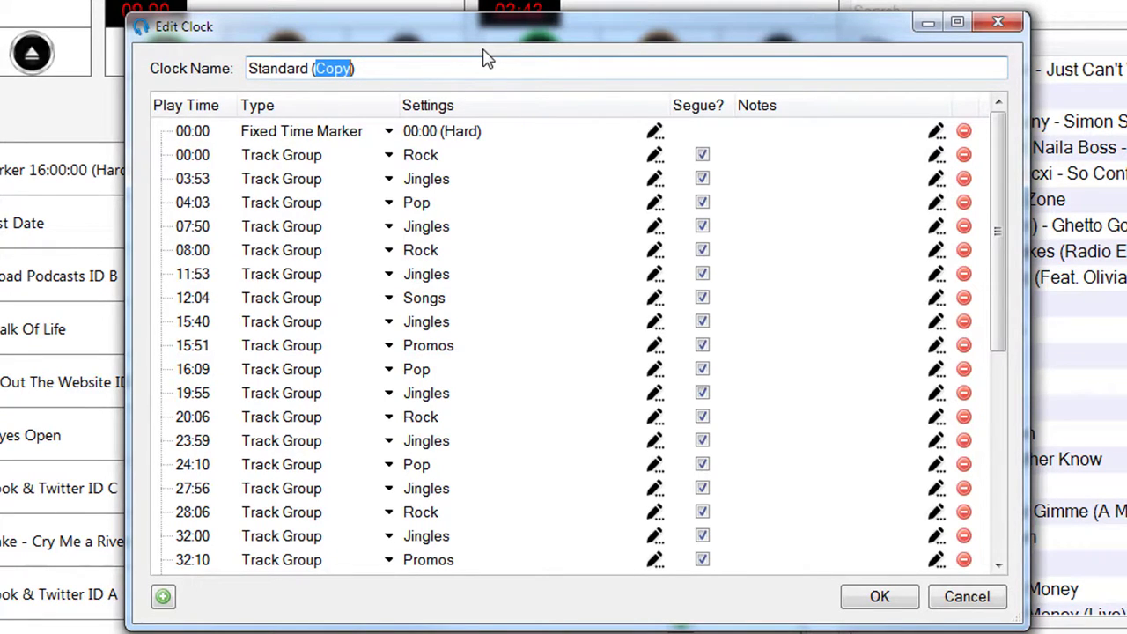
text(wi)
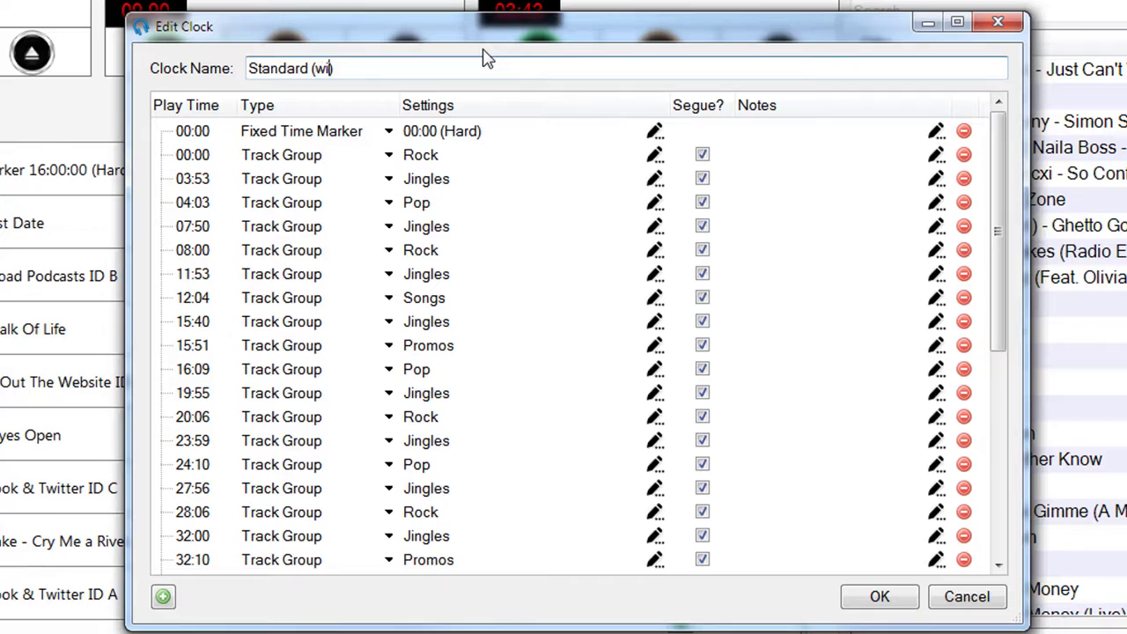
text(th Voice Tracks)
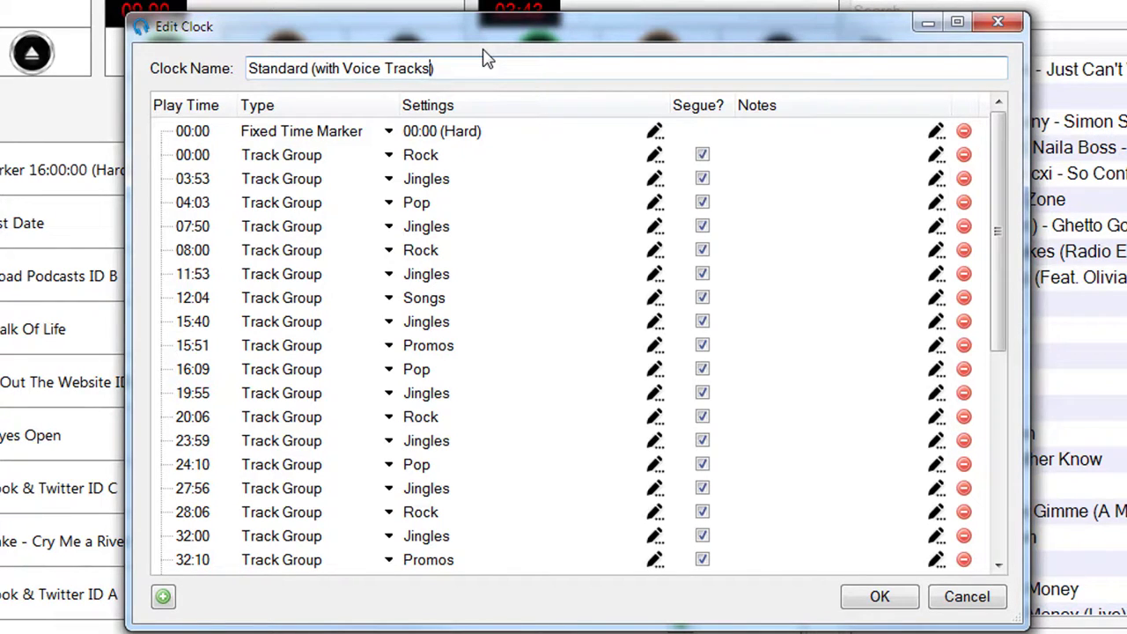
Insert a 1-minute Voice Track item after the 04:03 Pop item
click(197, 209)
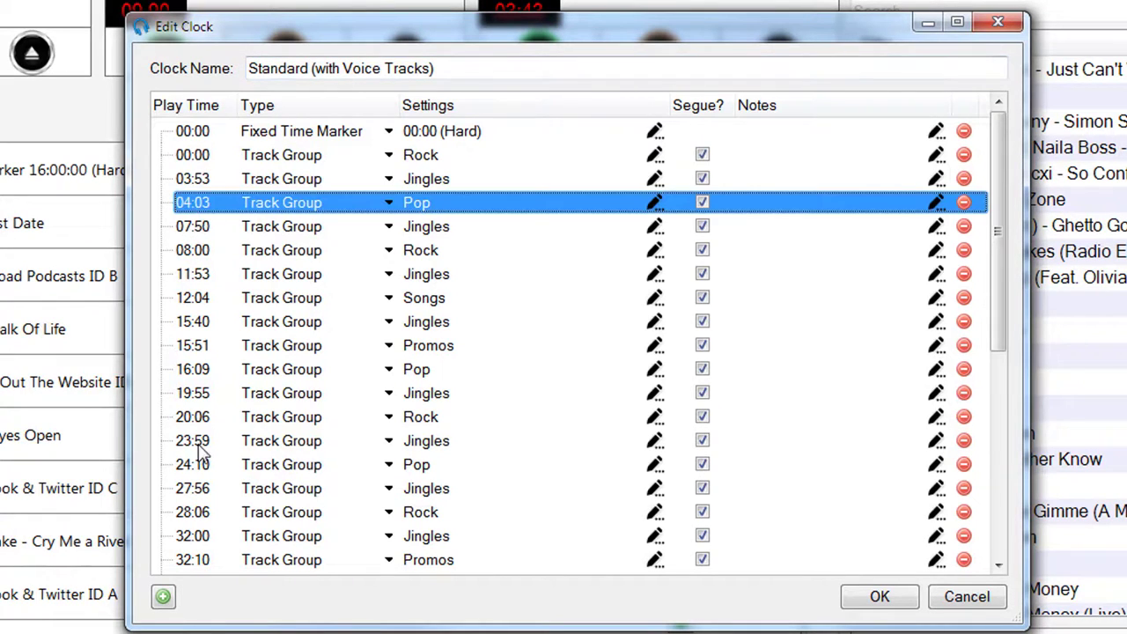
click(164, 598)
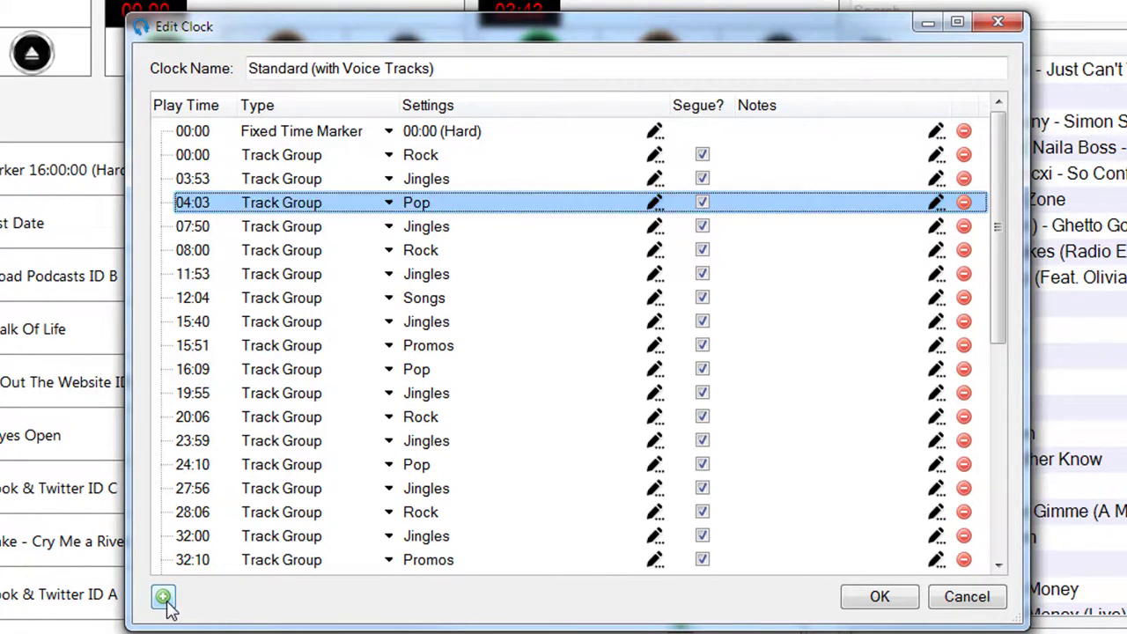
click(339, 229)
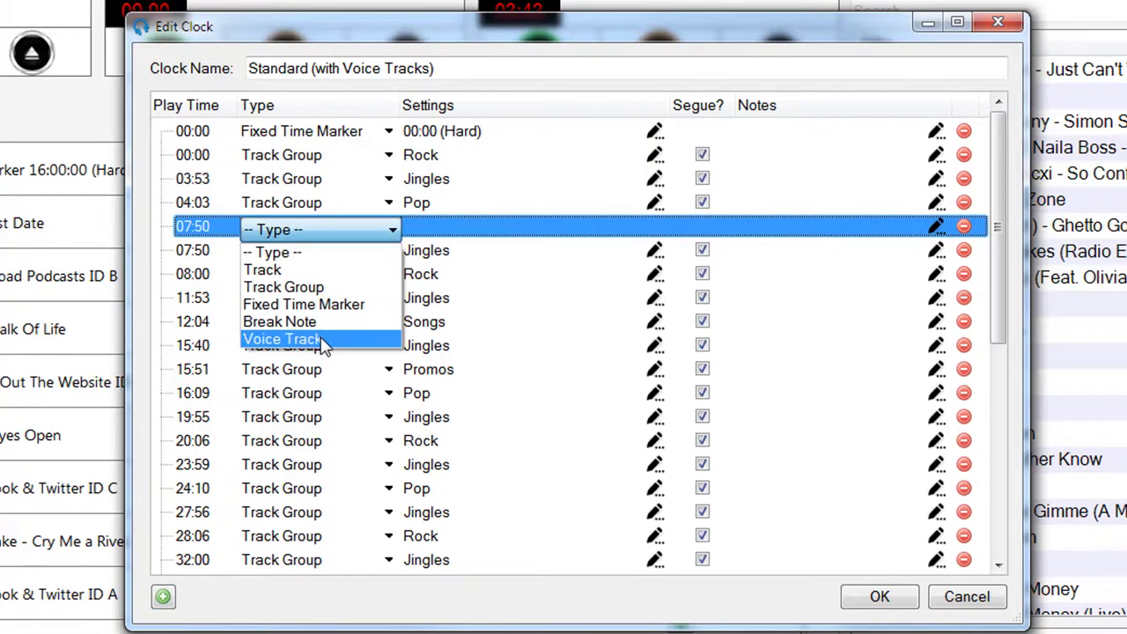
click(322, 340)
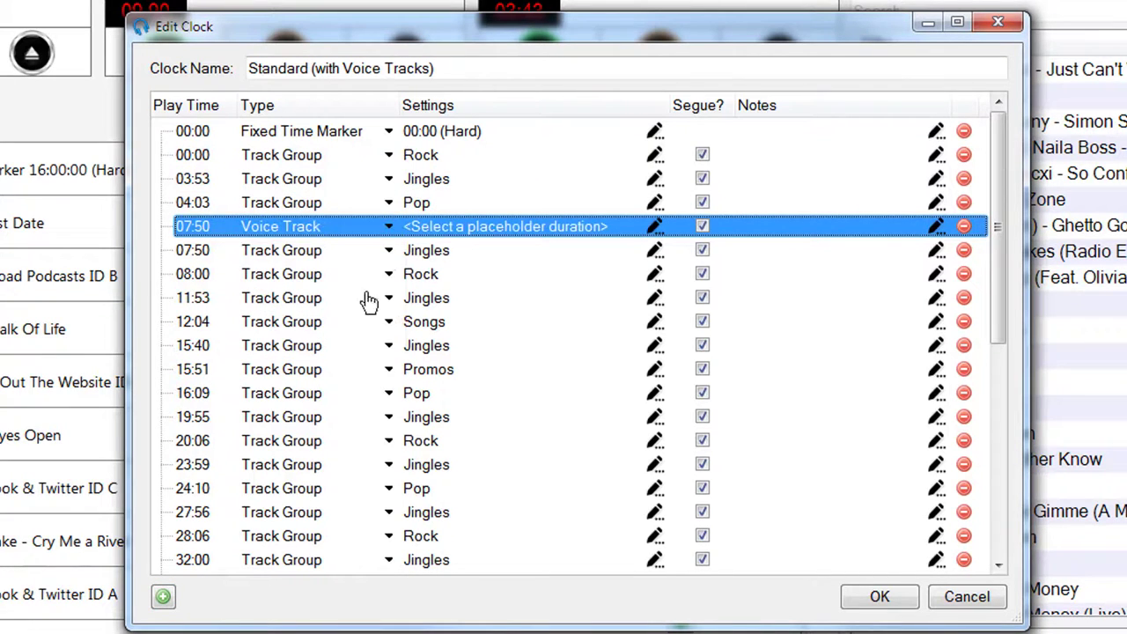
click(489, 231)
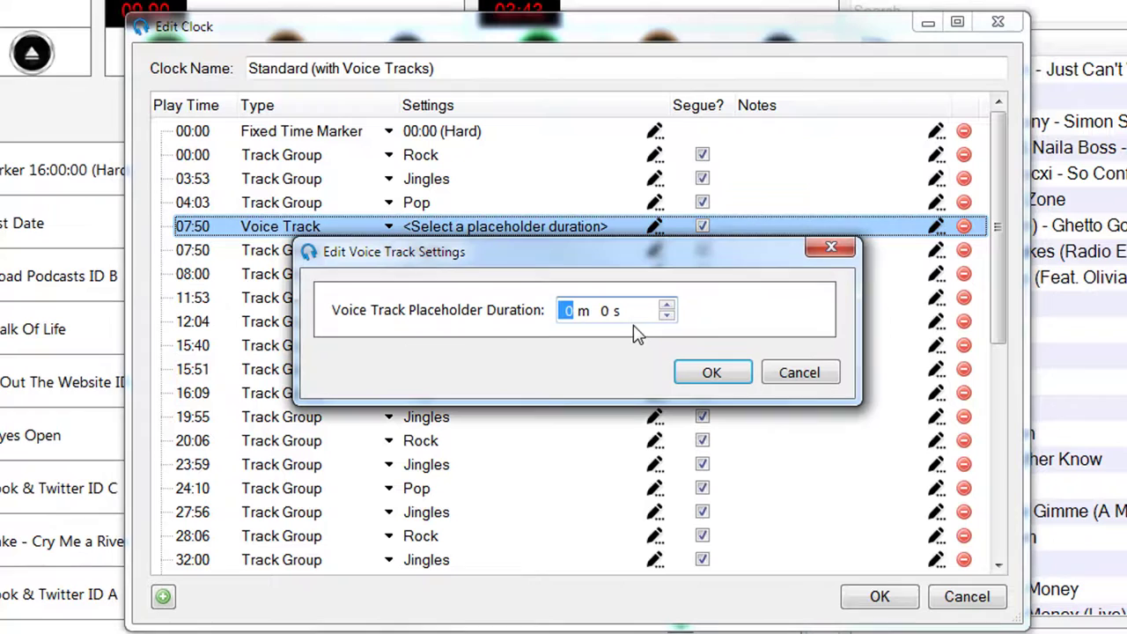
text(1)
click(712, 374)
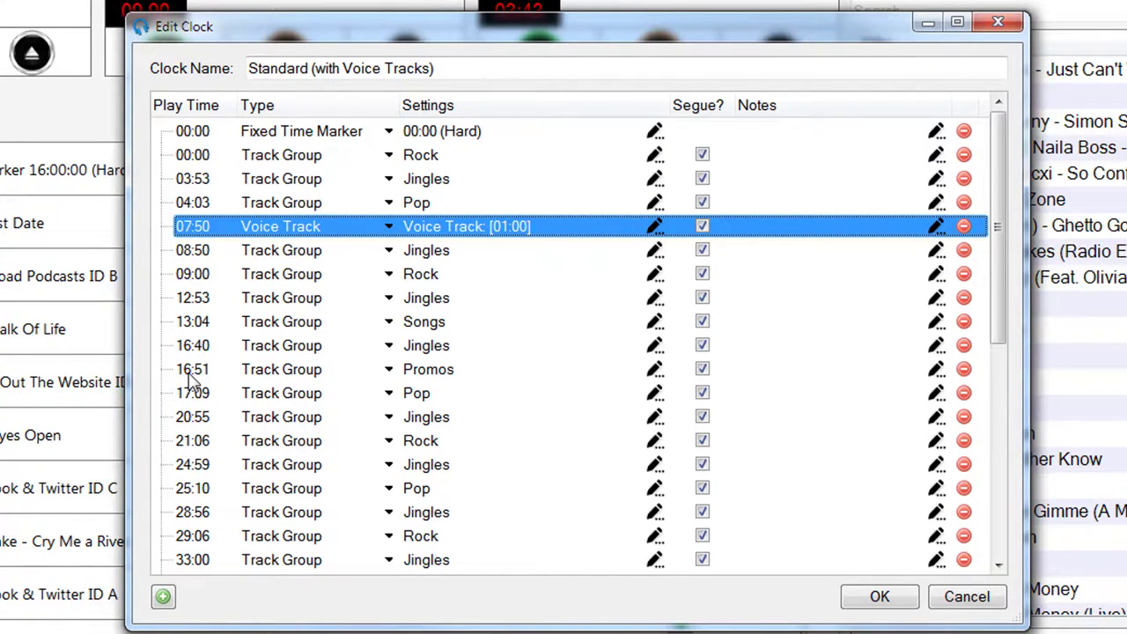
Insert another 1-minute Voice Track item after the 16:51 Promos item
click(192, 374)
click(157, 598)
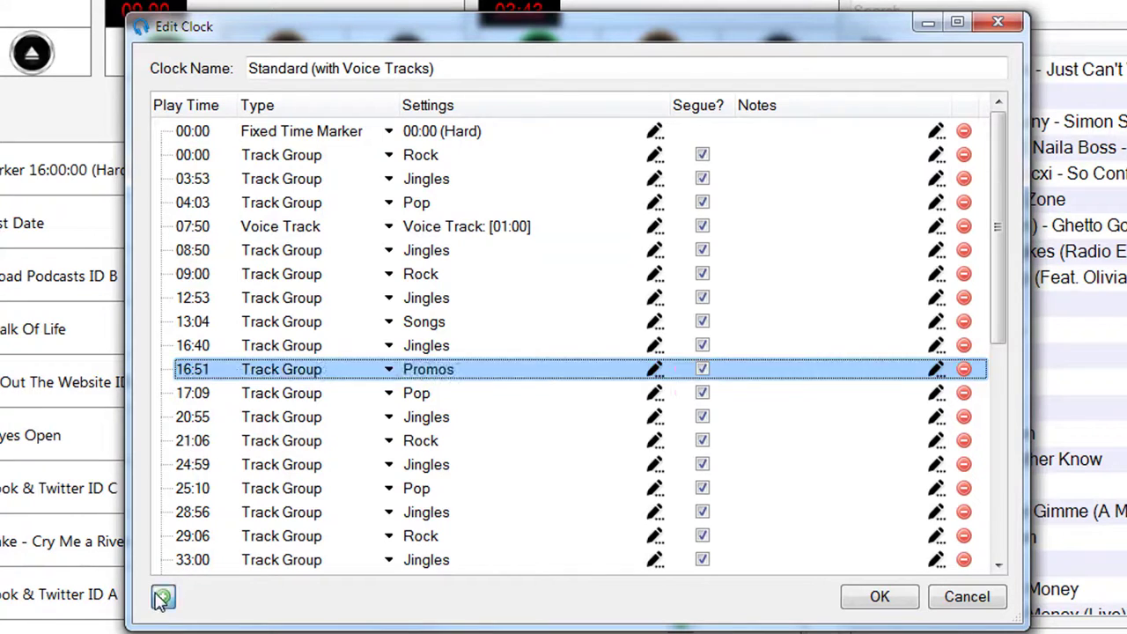
click(295, 394)
click(302, 508)
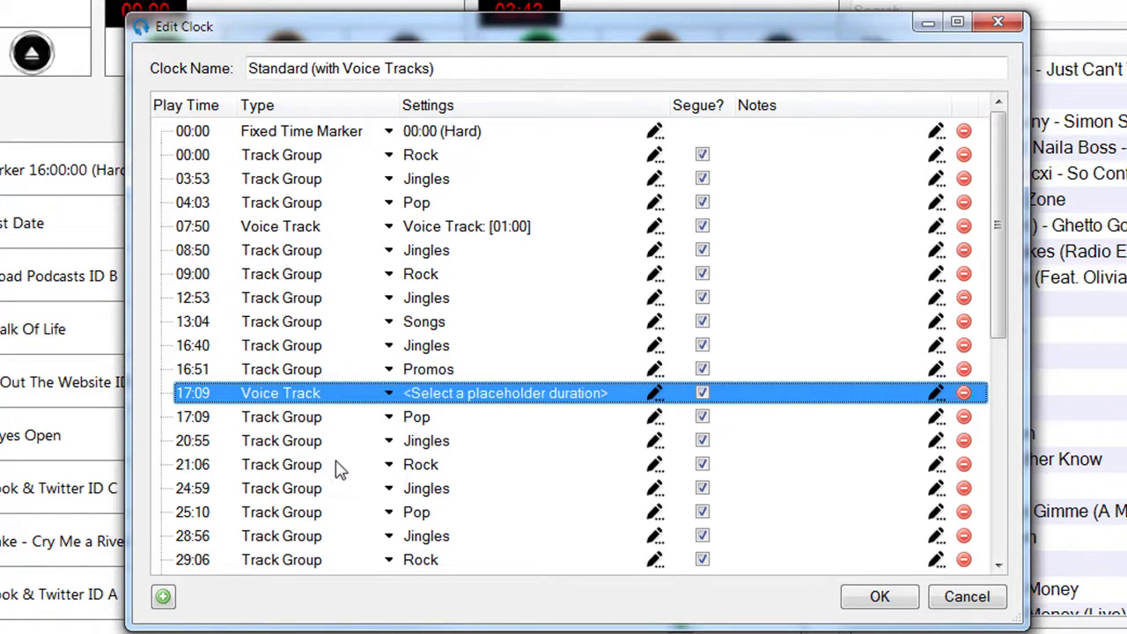
click(474, 398)
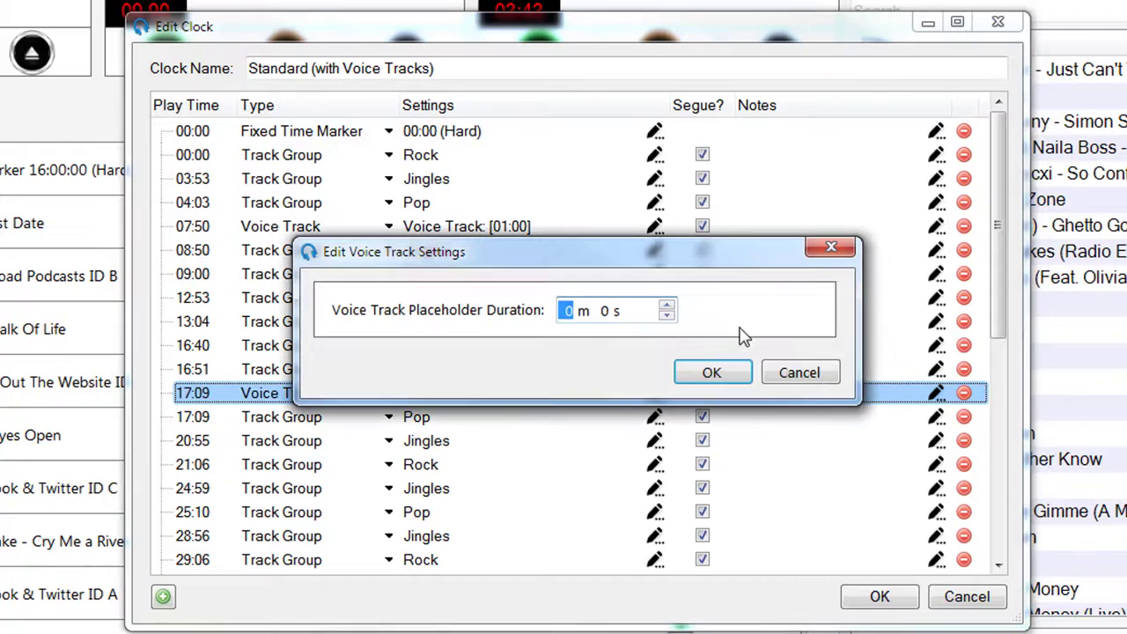
click(711, 372)
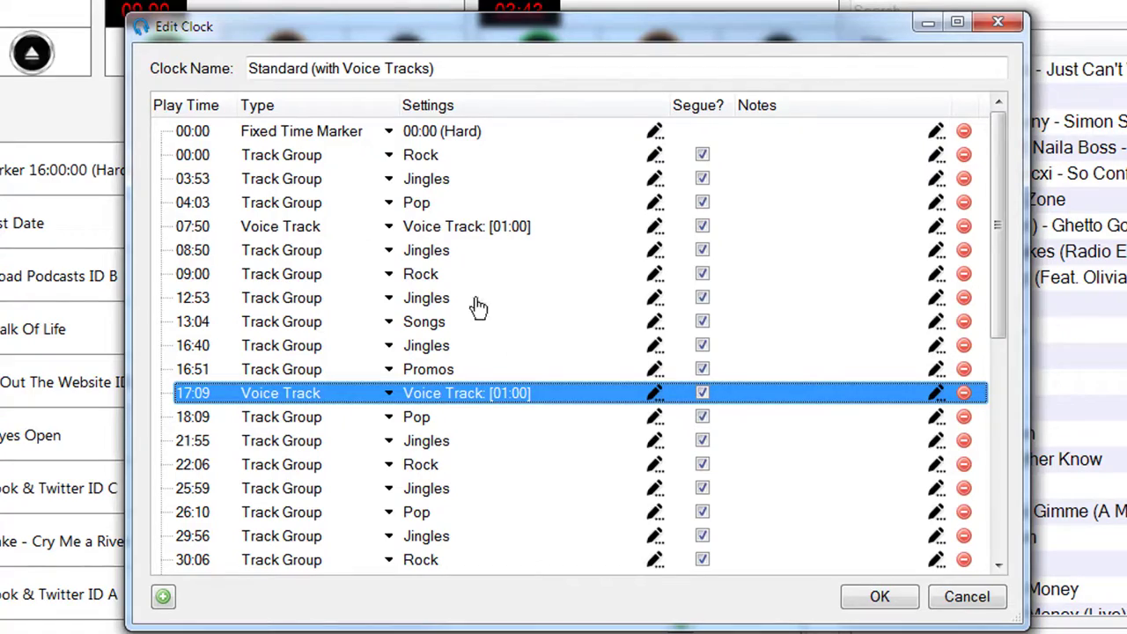
Save the clock, then delete only this occurrence of Saturday's 17:00 Standard clock in the schedule
click(880, 597)
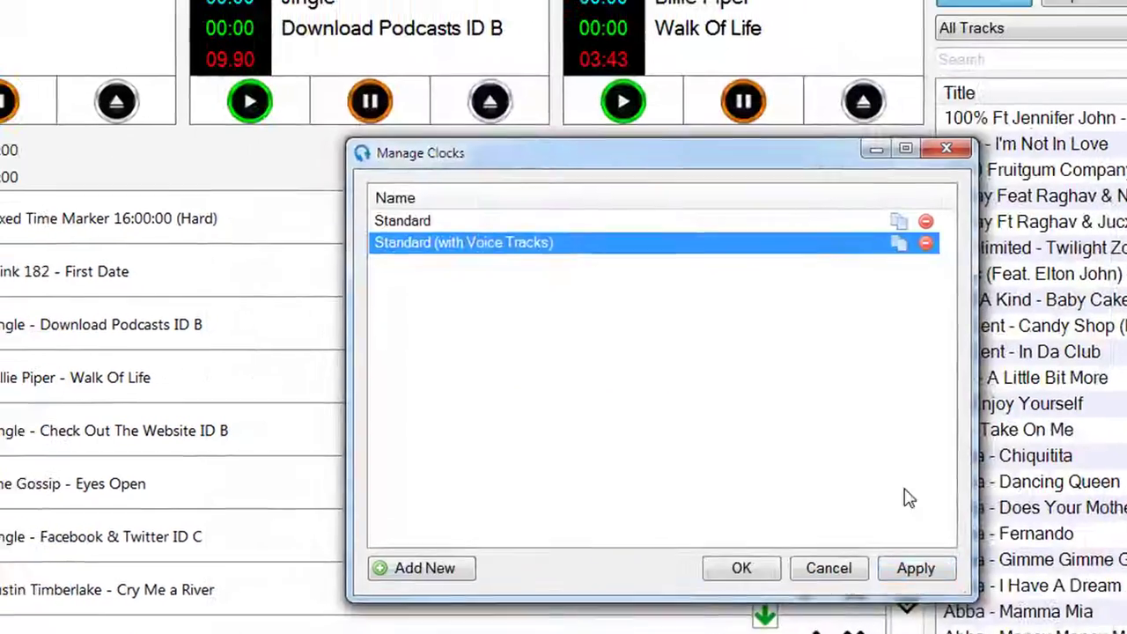
key(Escape)
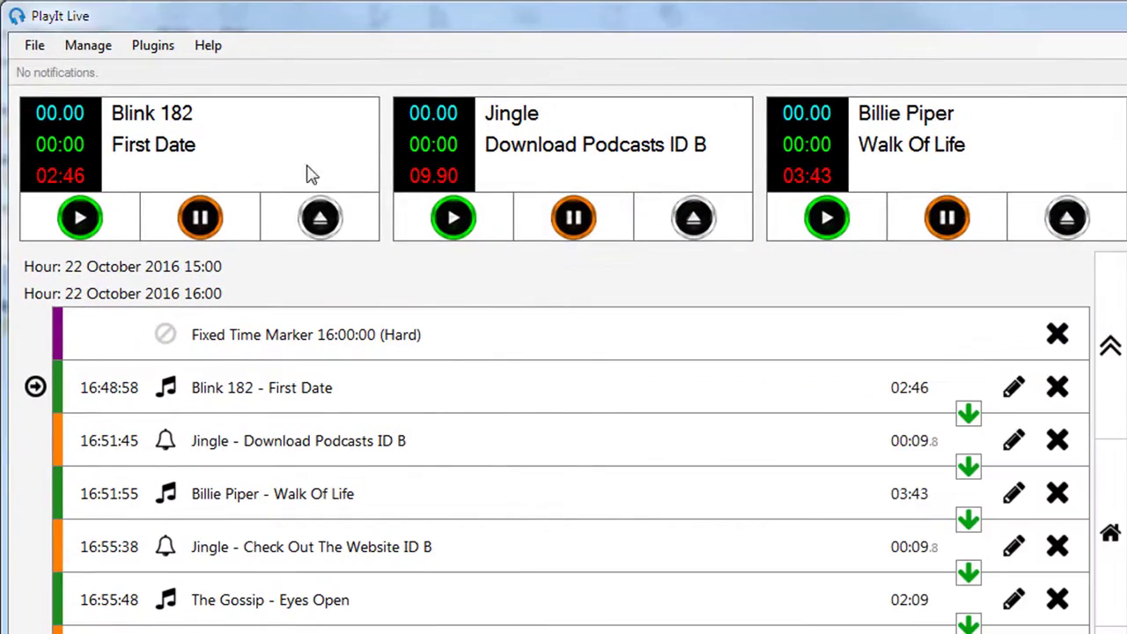
click(82, 40)
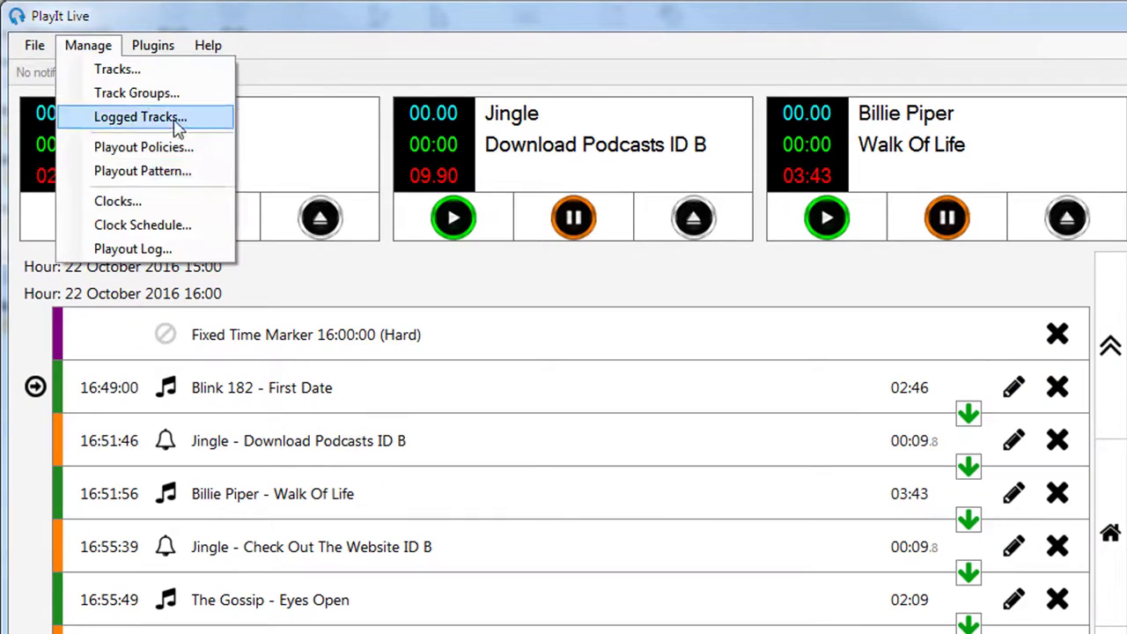
click(186, 233)
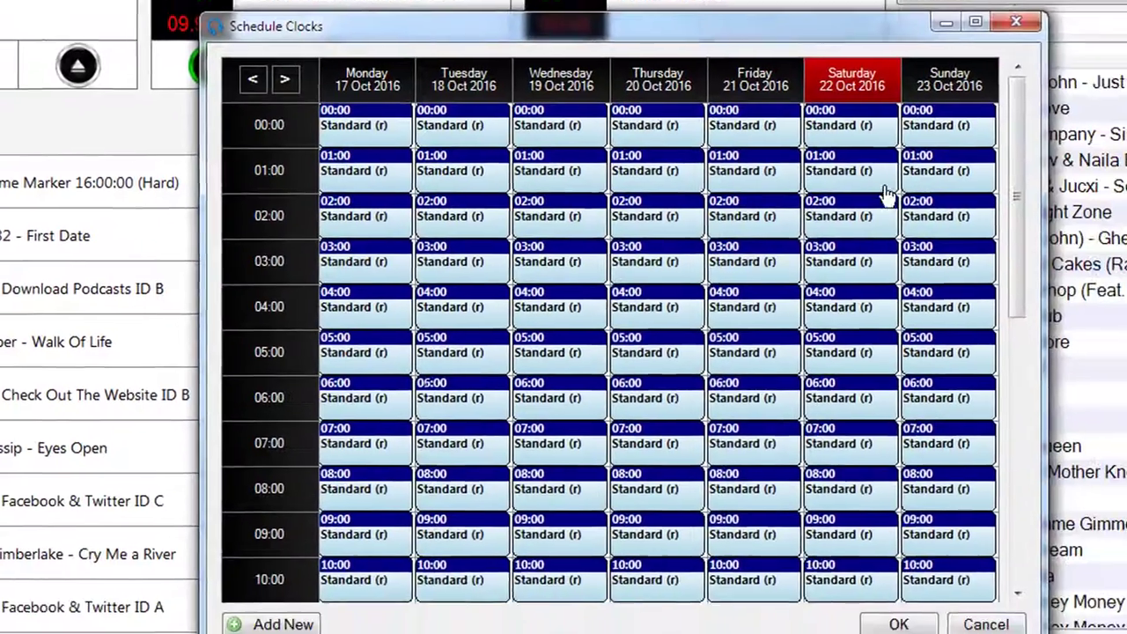
scroll(885, 194, down, 5)
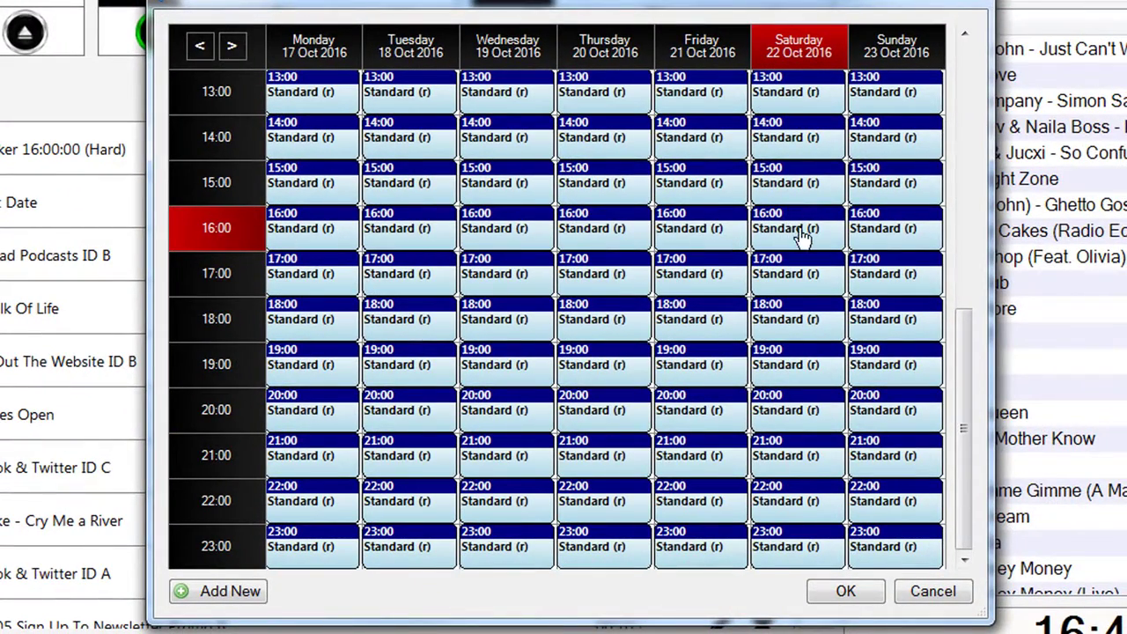
right_click(812, 277)
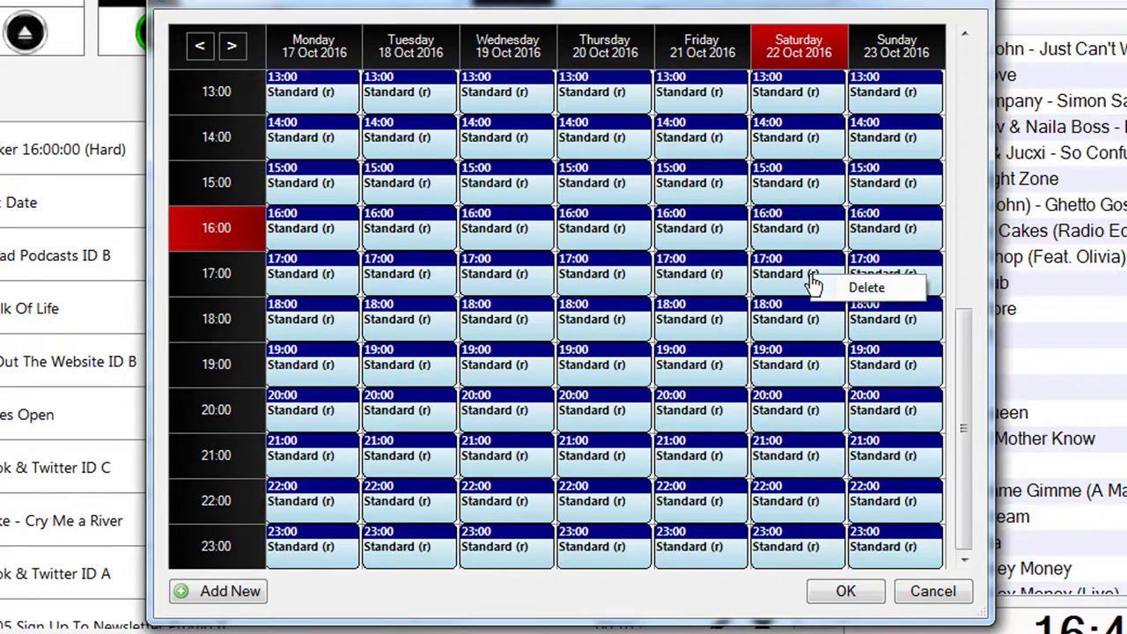
click(850, 290)
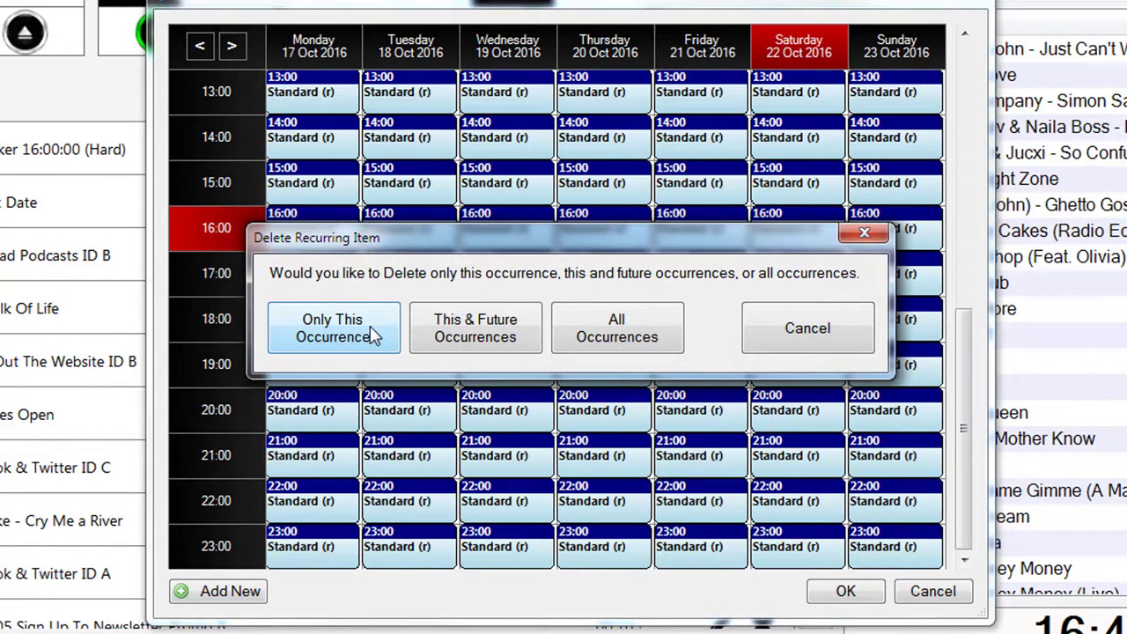
click(370, 335)
click(611, 417)
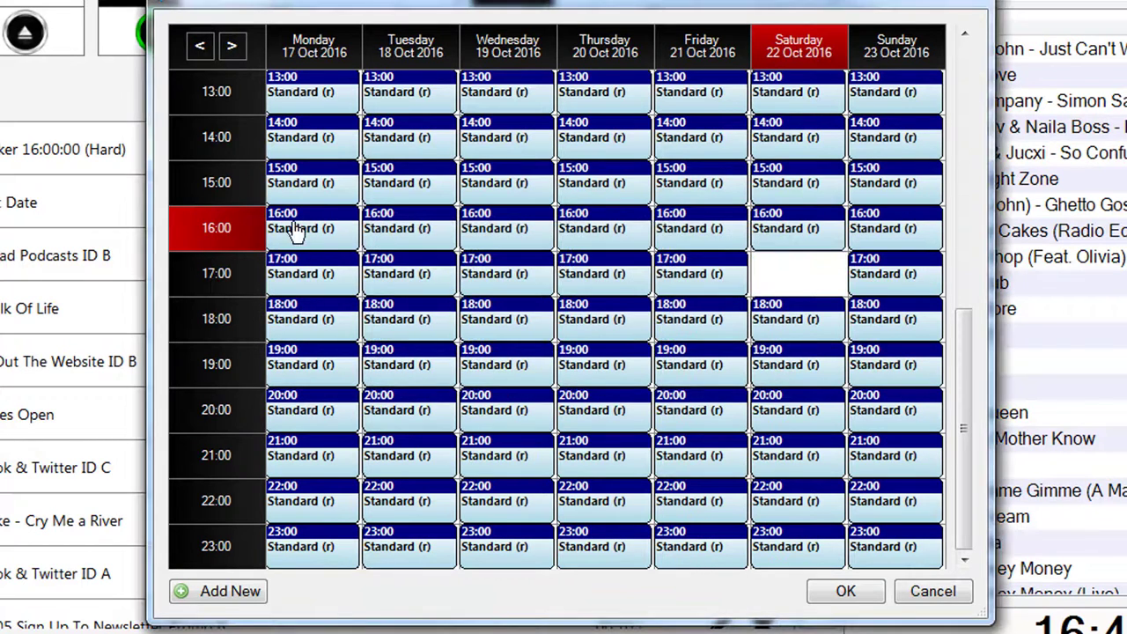
Assign Standard (with Voice Tracks) to the empty Saturday 17:00–18:00 slot
double_click(795, 285)
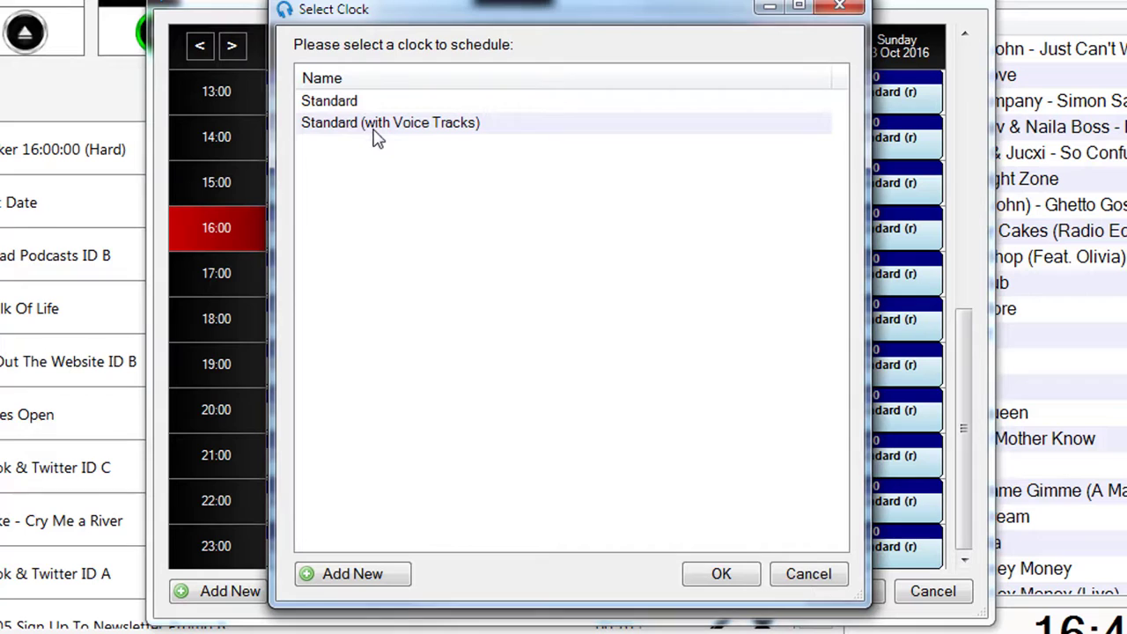
double_click(515, 127)
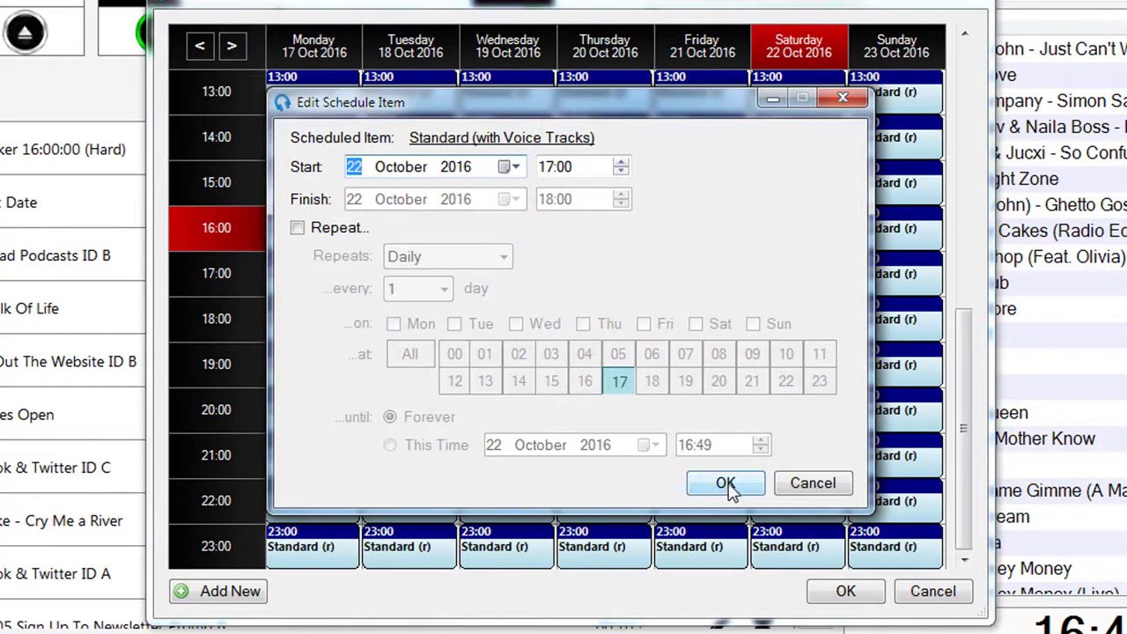
click(726, 484)
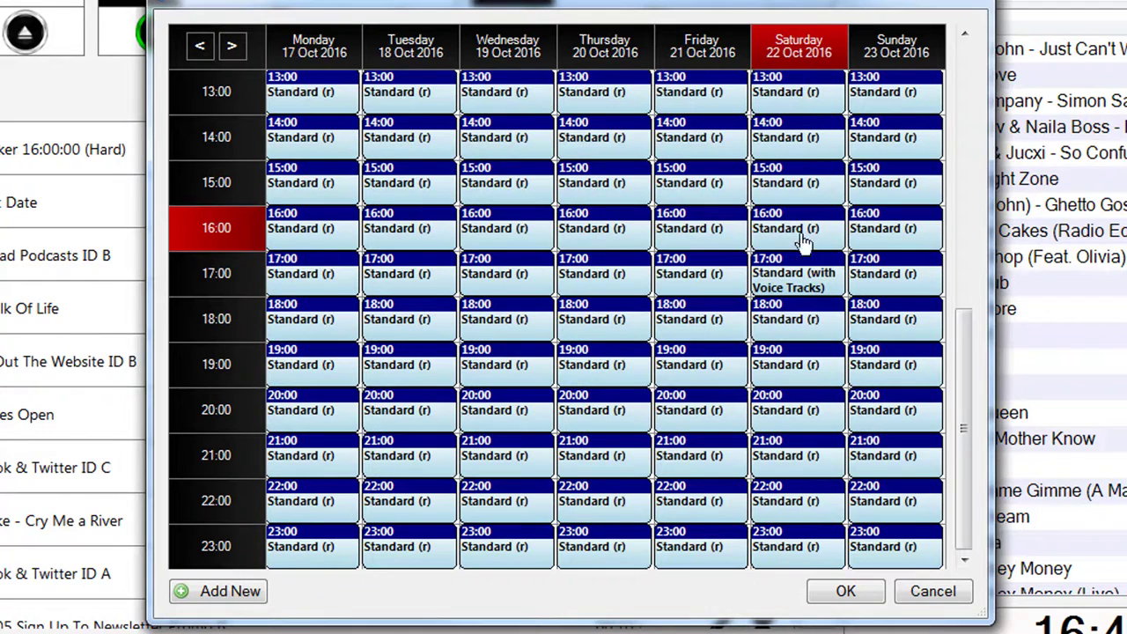
Save the clock schedule, then schedule and save the playout log from 17:00 to 18:00
click(847, 591)
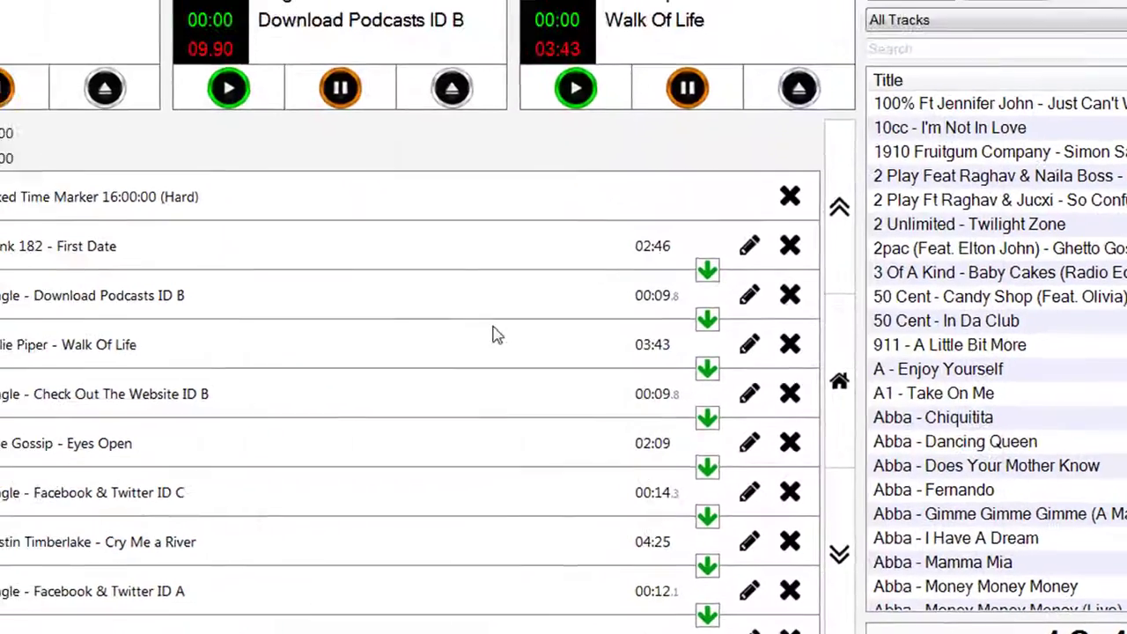
scroll(493, 332, down, 5)
scroll(493, 405, down, 10)
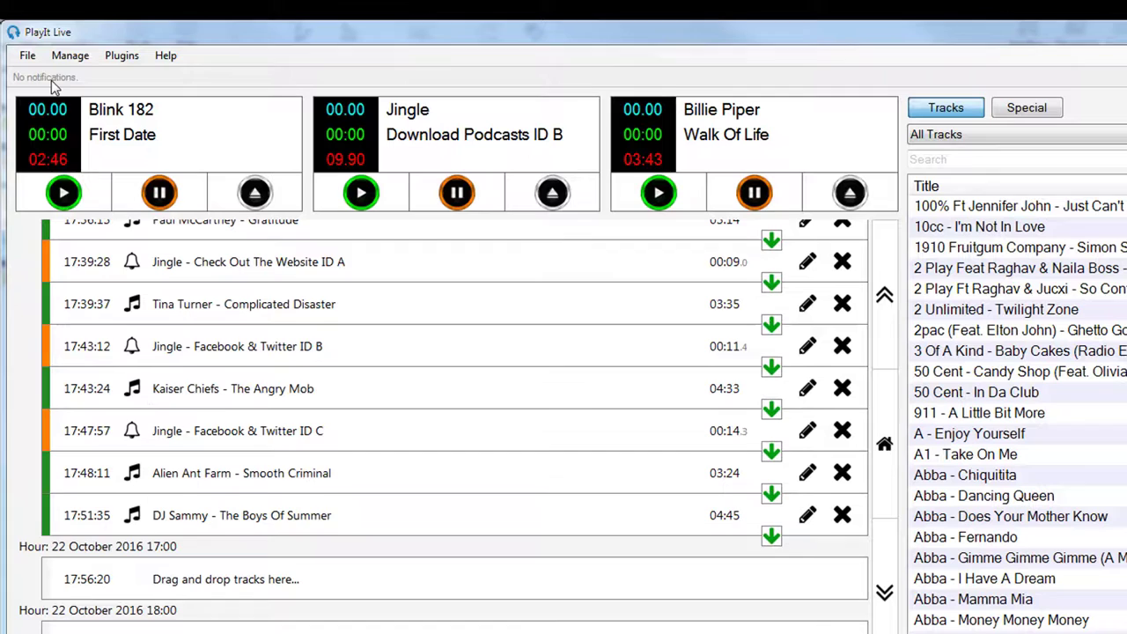
click(70, 54)
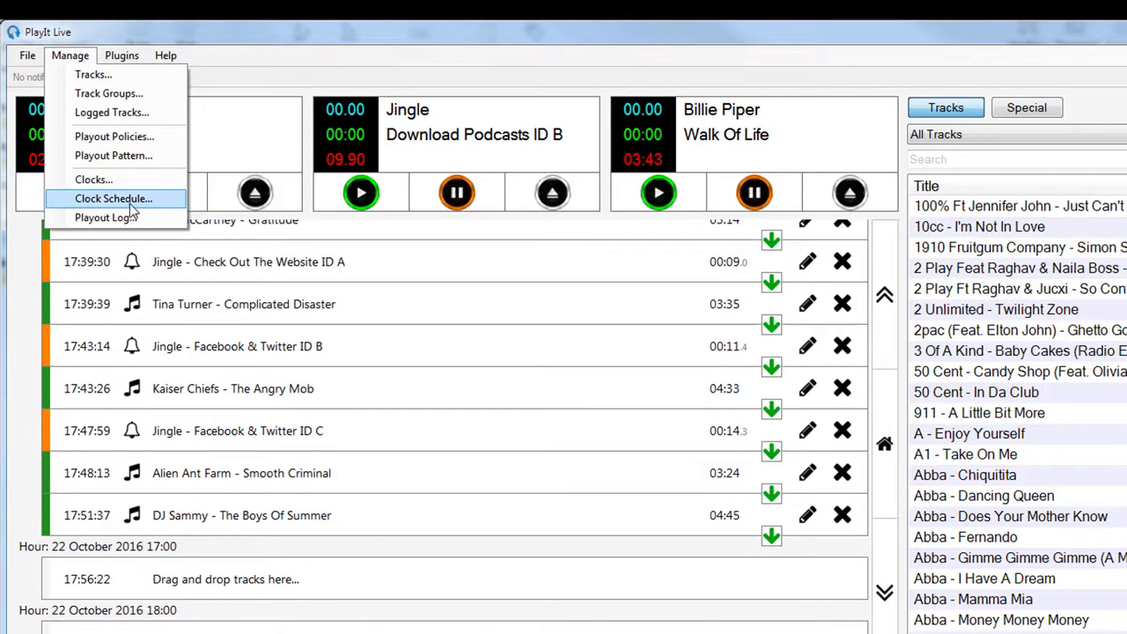
click(136, 225)
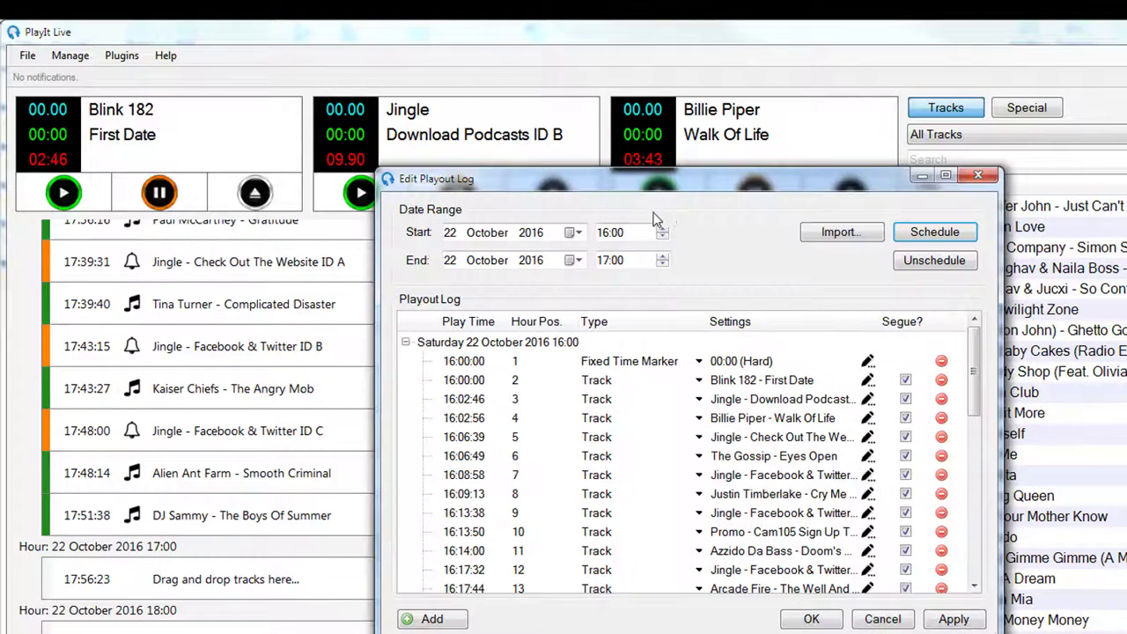
click(662, 257)
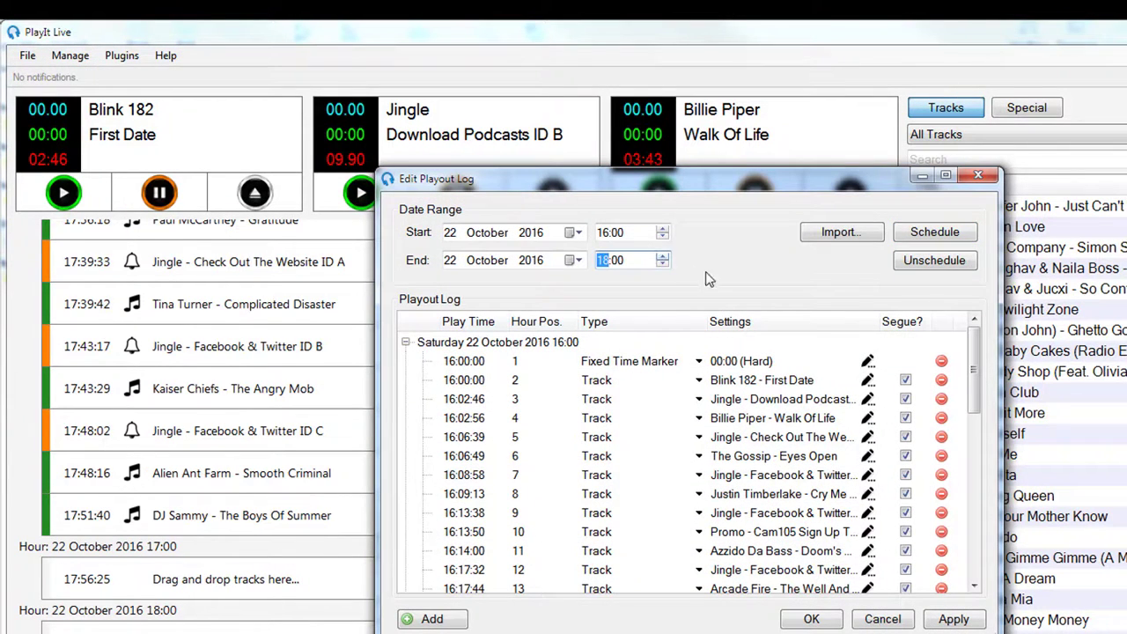
click(663, 229)
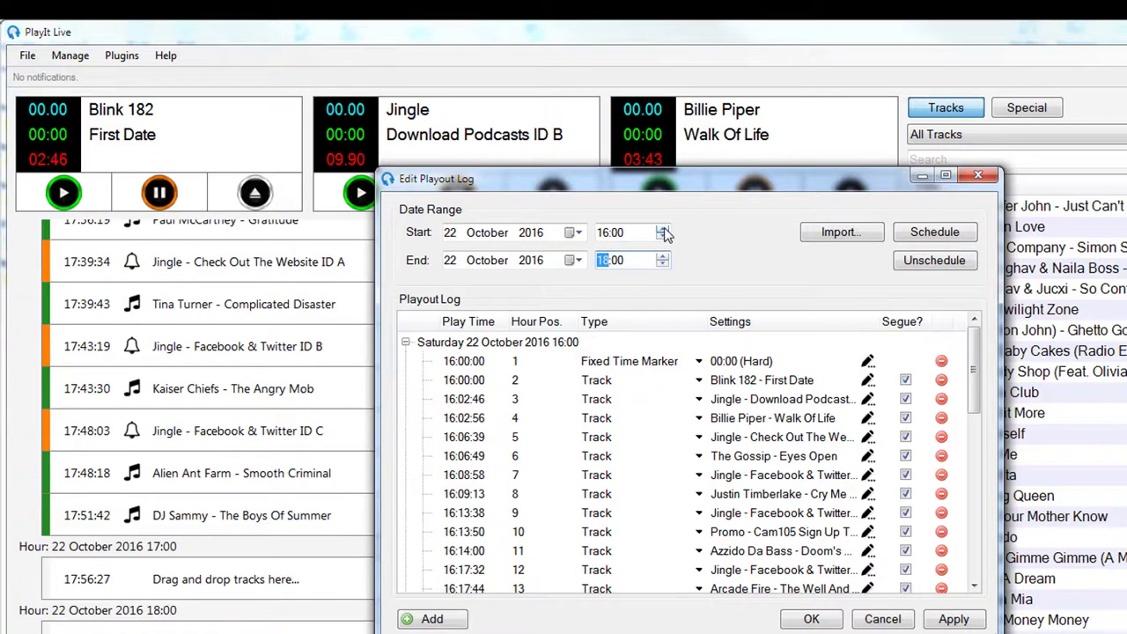
click(924, 231)
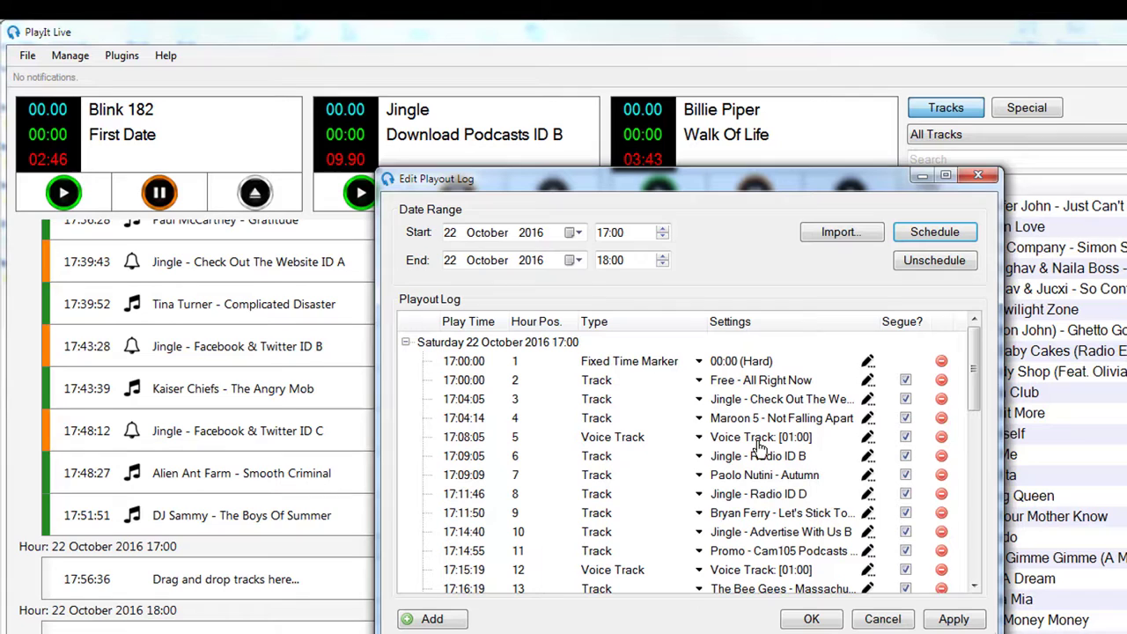
click(811, 619)
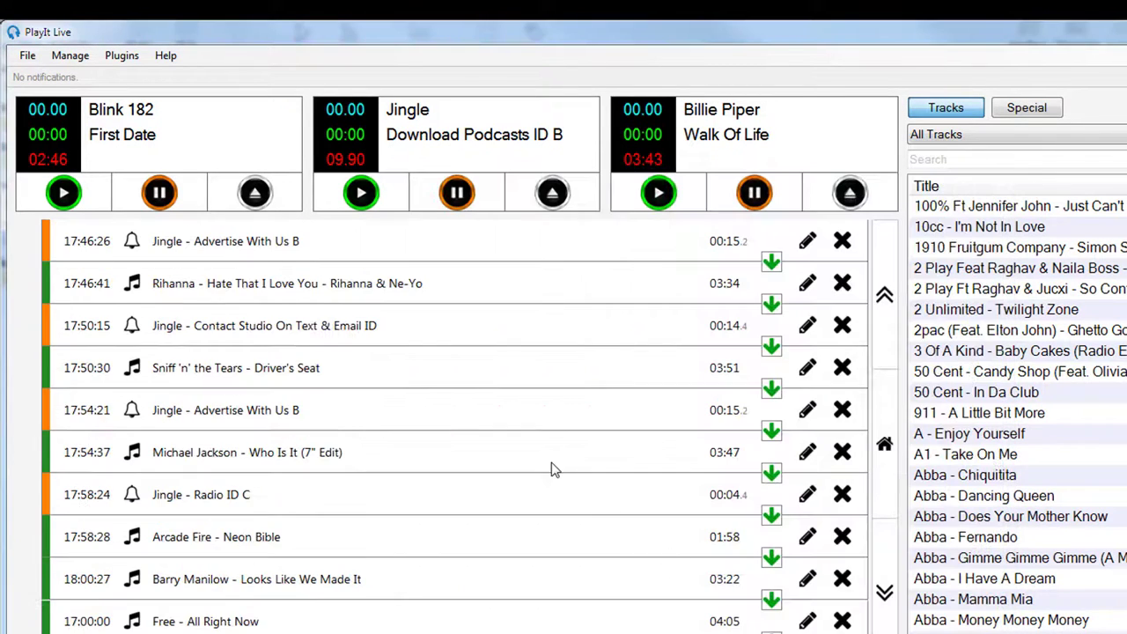
Open the Segue Editor for the voice-track placeholder after Maroon 5 – Not Falling Apart
scroll(551, 463, down, 4)
scroll(551, 463, up, 10)
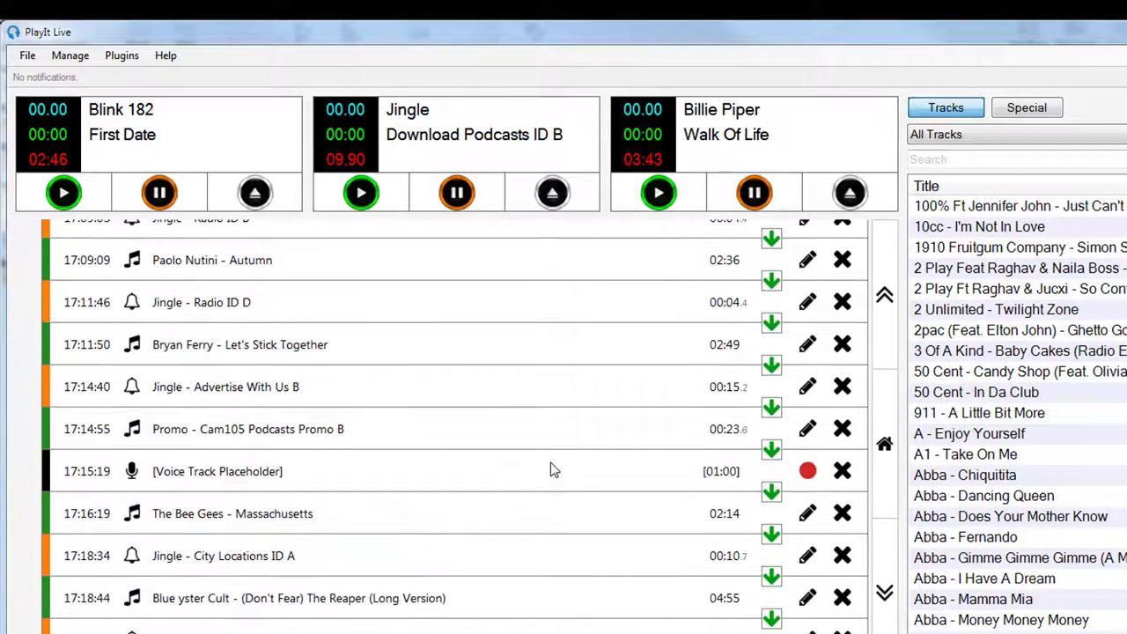
scroll(551, 470, up, 4)
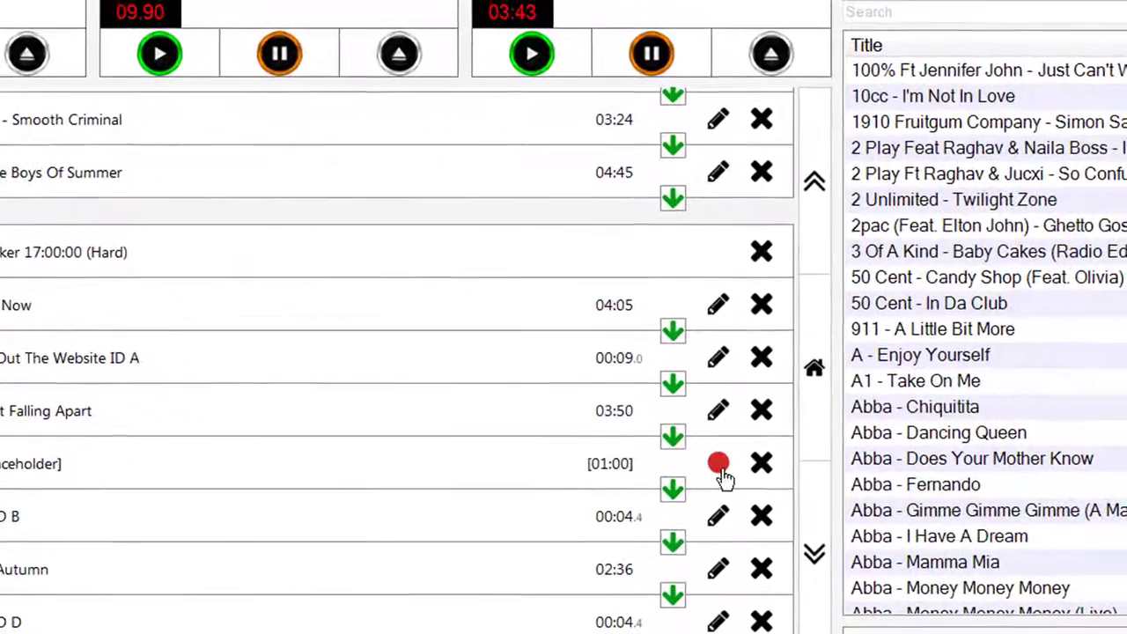
click(719, 467)
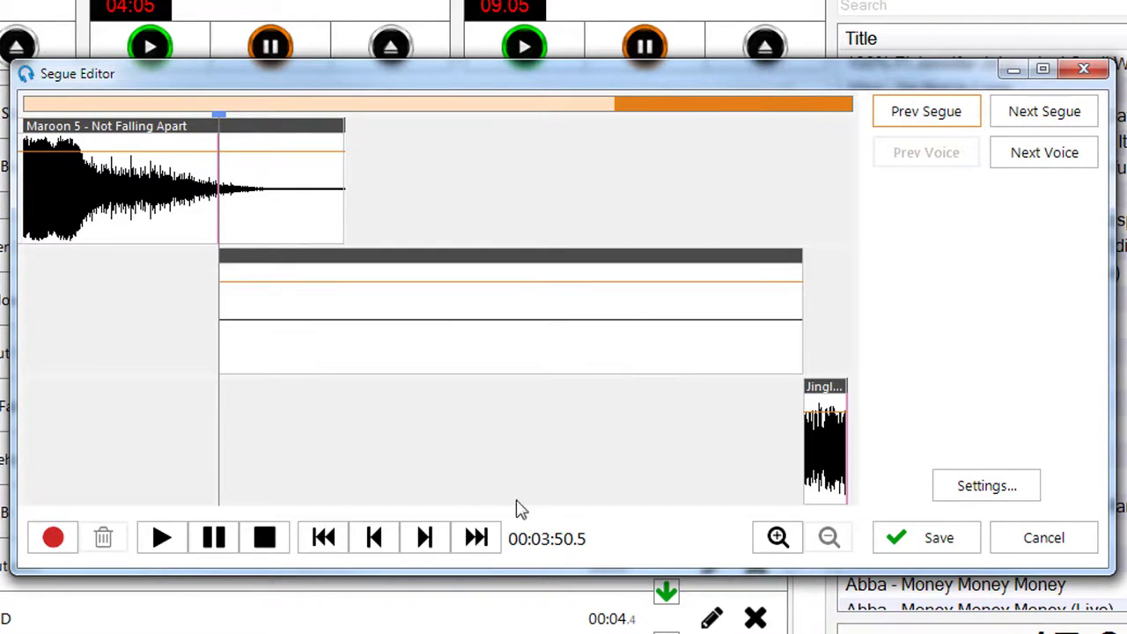
Start recording a voice link over Maroon 5's fade before Jingle – Radio ID B
click(70, 551)
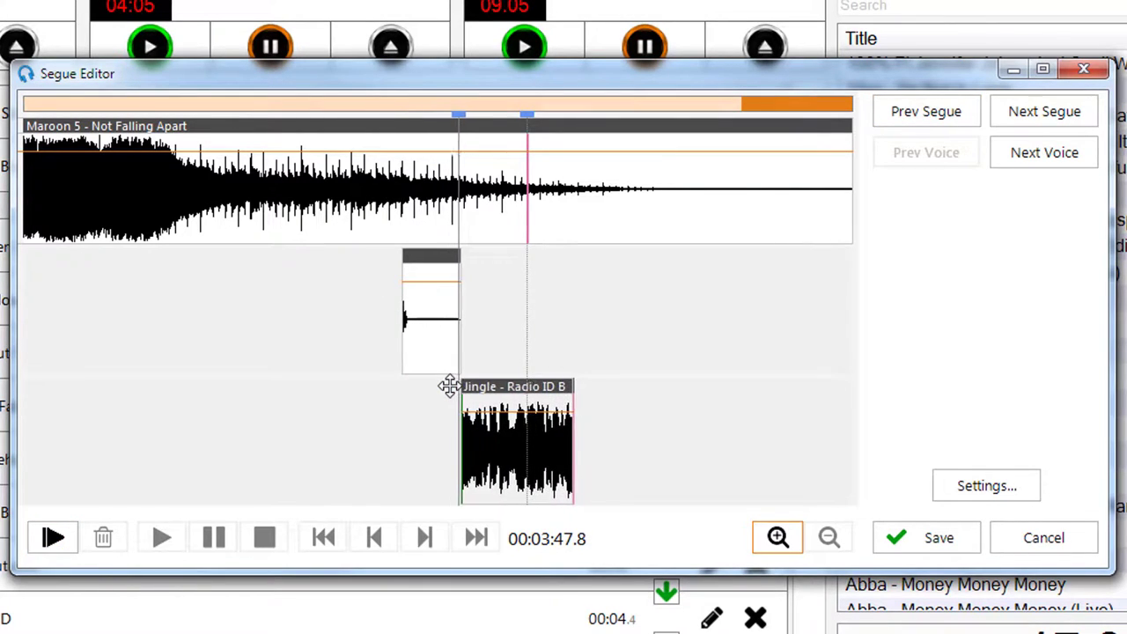
key(Right)
key(Right)
key(Right)
key(Right)
key(Right)
key(Right)
key(Right)
key(Right)
key(Right)
key(Right)
key(Right)
key(Right)
key(Right)
key(Right)
key(Right)
key(Right)
key(Right)
key(Right)
key(Right)
key(Right)
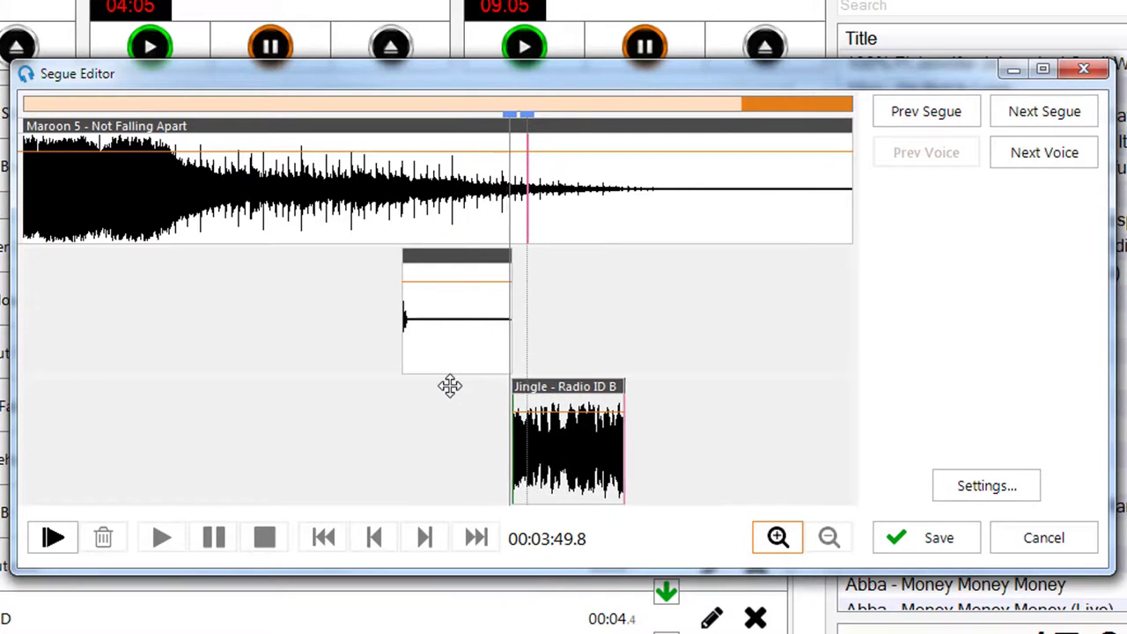
key(Right)
key(Right)
key(Right)
key(Right)
key(Right)
key(Right)
key(Right)
key(Right)
key(Right)
key(Right)
key(Right)
key(Right)
key(Right)
key(Right)
key(Right)
key(Right)
key(Right)
key(Right)
key(Right)
key(Right)
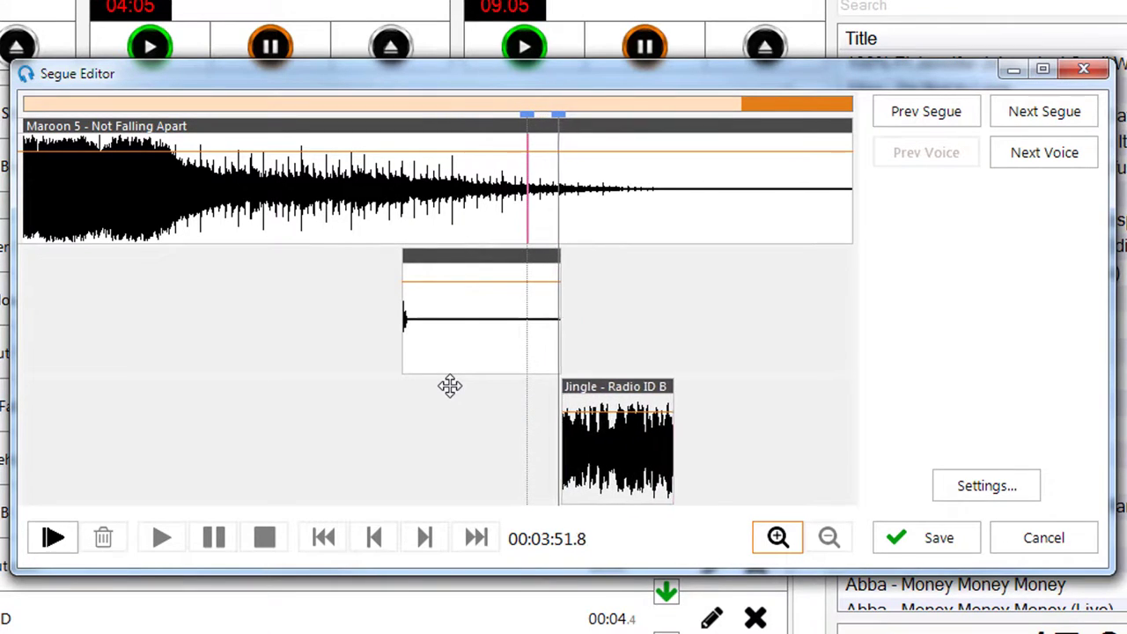
key(Right)
key(Right)
key(Right)
key(Right)
key(Right)
key(Right)
key(Right)
key(Right)
key(Right)
key(Right)
key(Right)
key(Right)
key(Right)
key(Right)
key(Right)
key(Right)
key(Right)
key(Right)
key(Right)
key(Right)
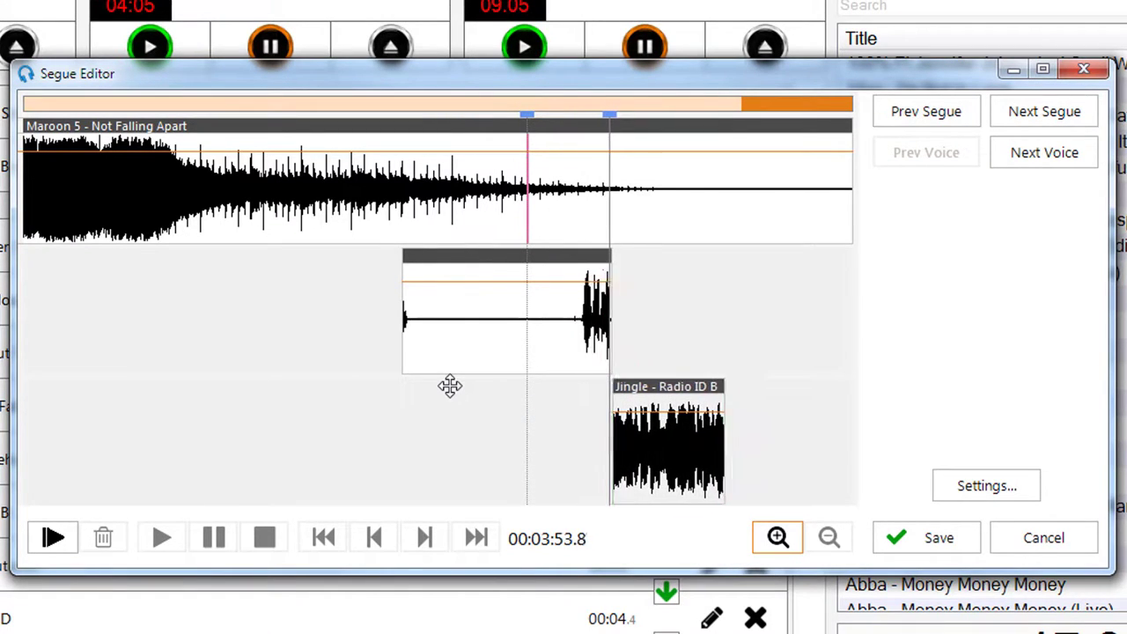
key(Right)
key(Right)
key(Right)
key(Right)
key(Right)
key(Right)
key(Right)
key(Right)
key(Right)
key(Right)
key(Right)
key(Right)
key(Right)
key(Right)
key(Right)
key(Right)
key(Right)
key(Right)
key(Right)
key(Right)
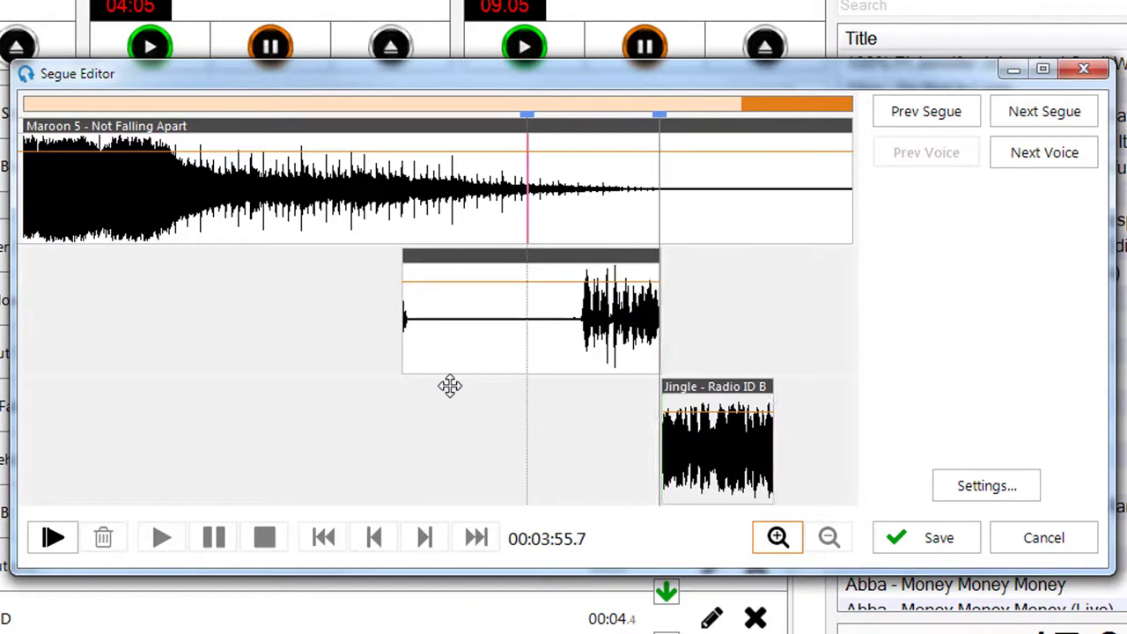
key(Right)
key(Right)
key(Right)
key(Right)
key(Right)
key(Right)
key(Right)
key(Right)
key(Right)
key(Right)
key(Right)
key(Right)
key(Right)
key(Right)
key(Right)
key(Right)
key(Right)
key(Right)
key(Right)
key(Right)
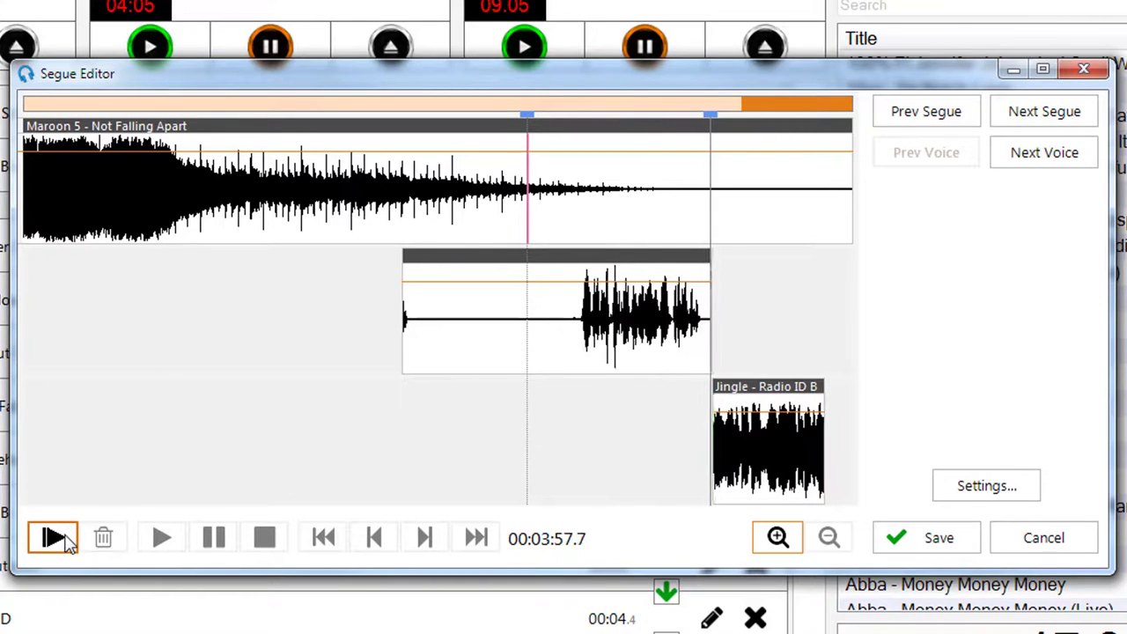
Stop recording, trim the voice clip's leading silence, preview and save the segue
click(67, 539)
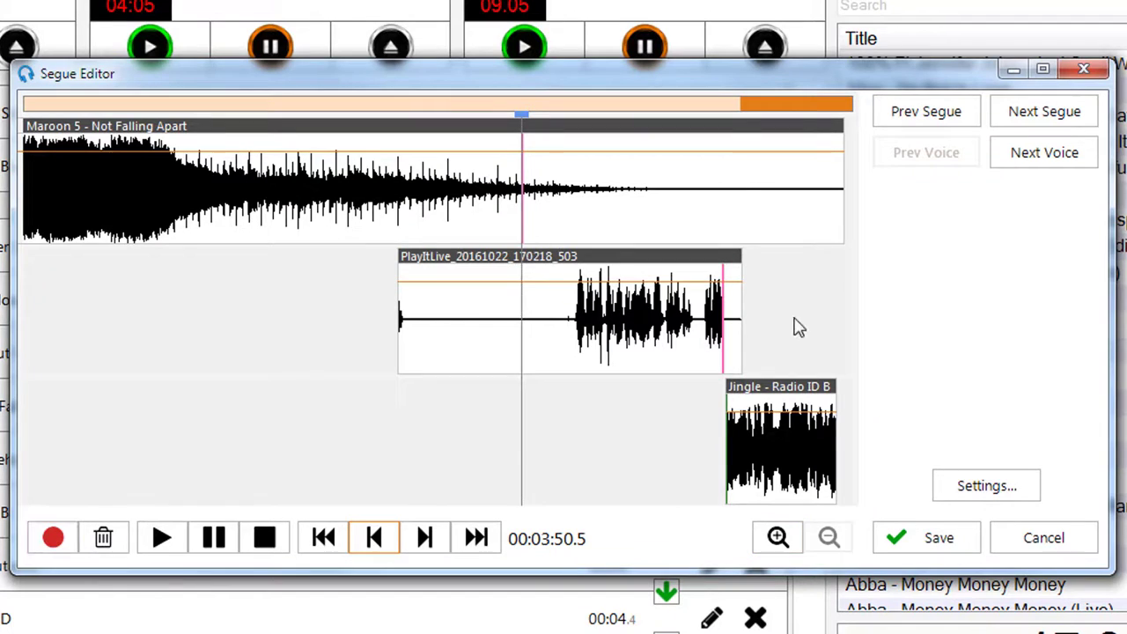
drag(396, 290, 567, 292)
drag(742, 297, 736, 297)
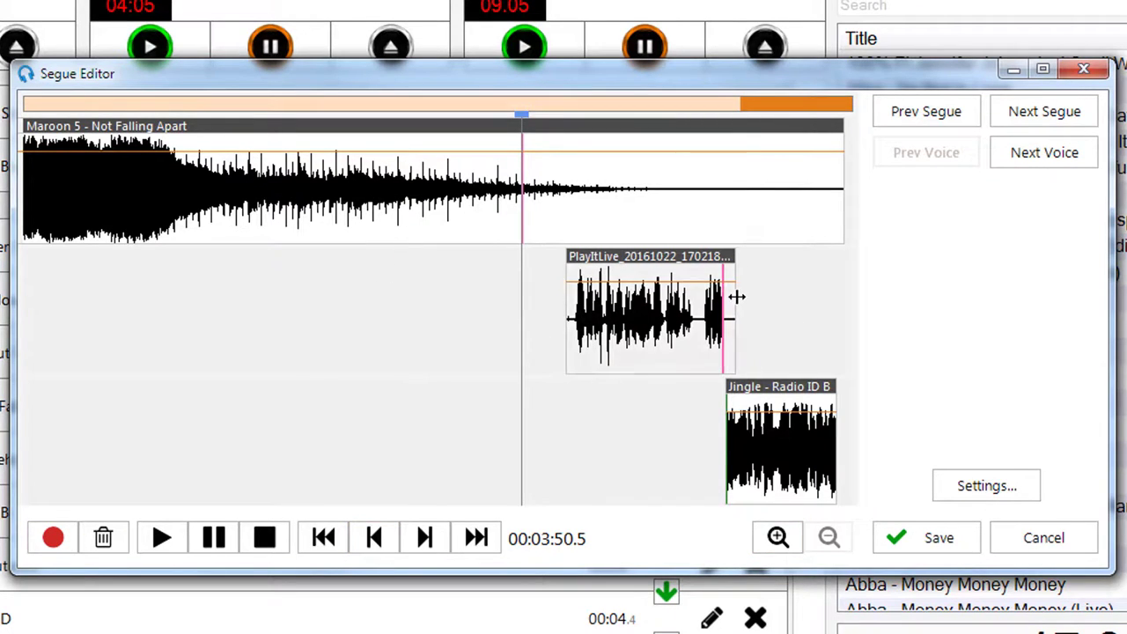
click(557, 422)
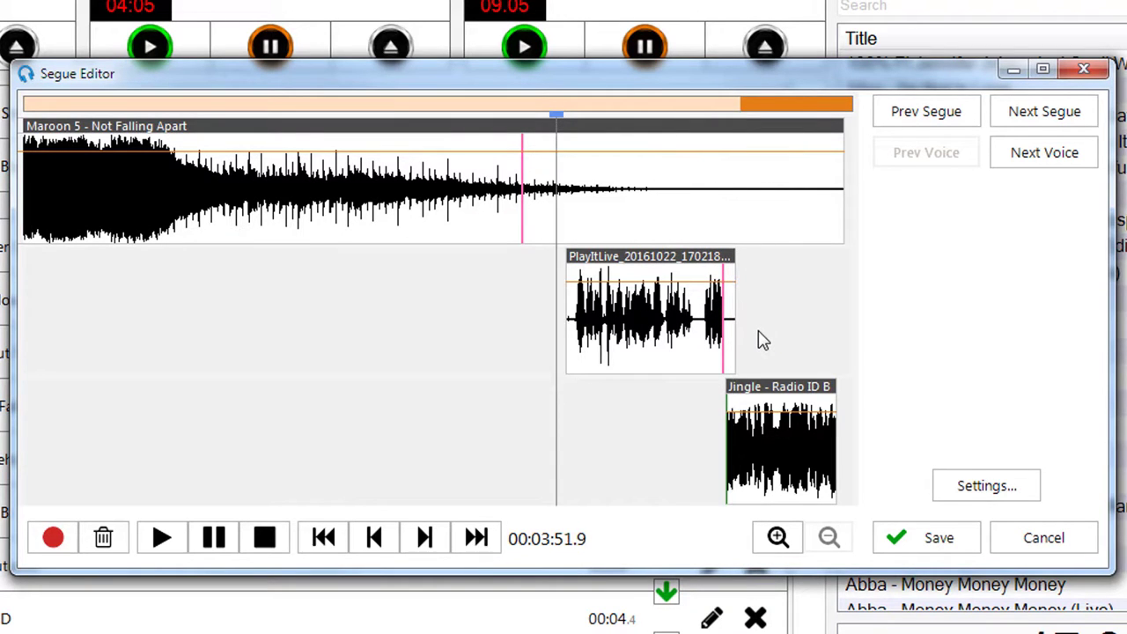
click(939, 538)
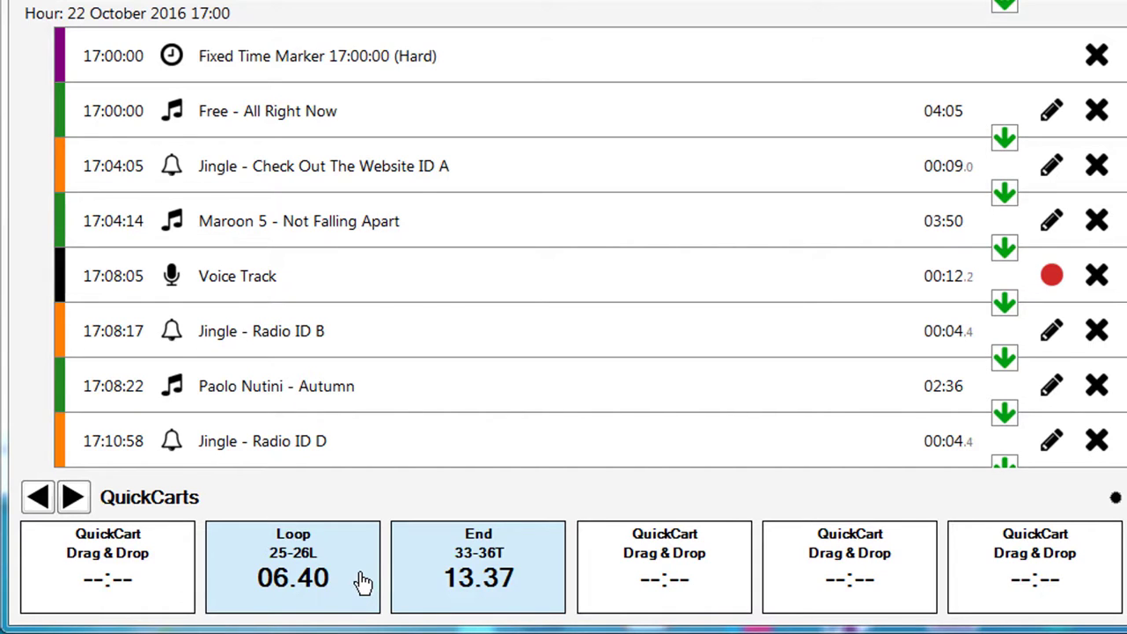
Play the Loop cart, stop it with the End cart, then switch QuickCarts to edit mode
click(363, 581)
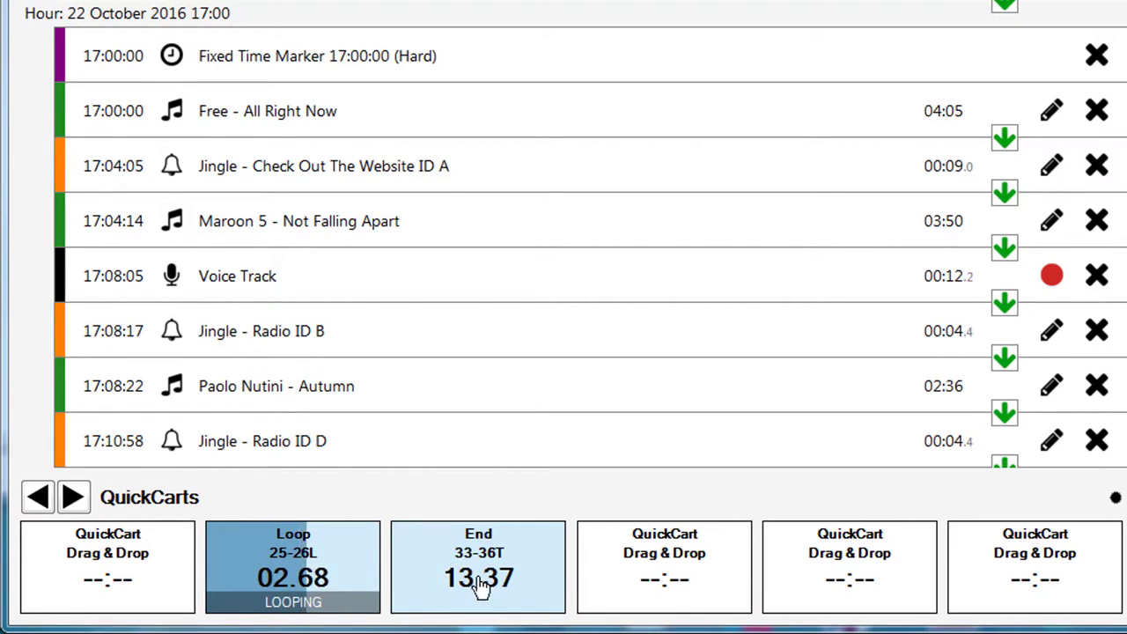
click(545, 579)
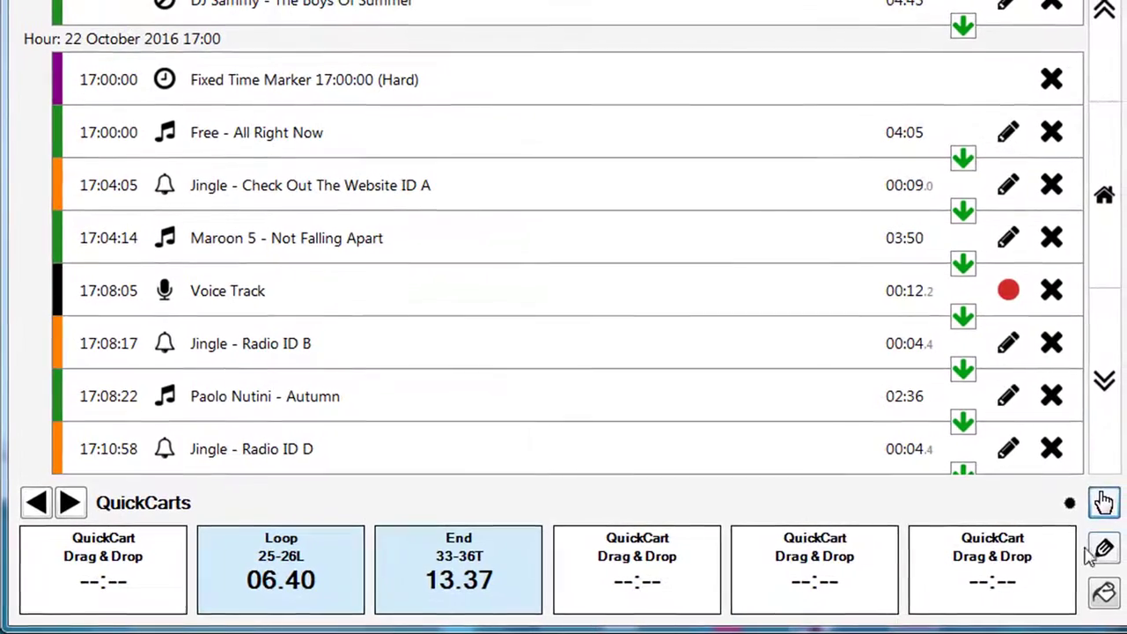
click(1096, 550)
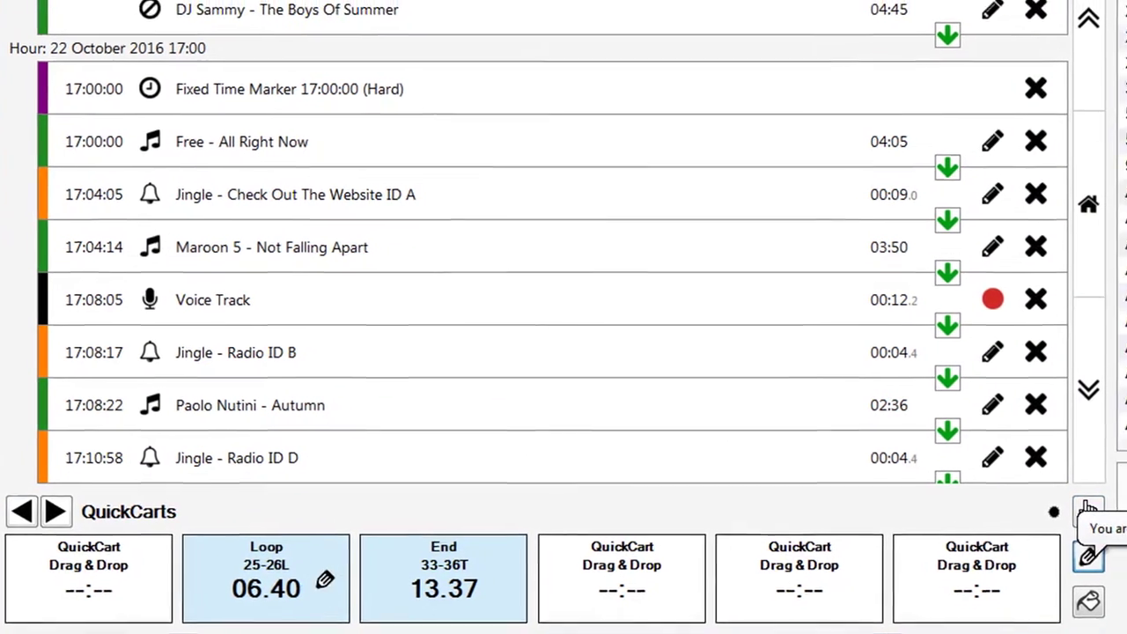
Set the Loop cart's Loop A point at 1.36 and Loop B at 4.62
click(319, 586)
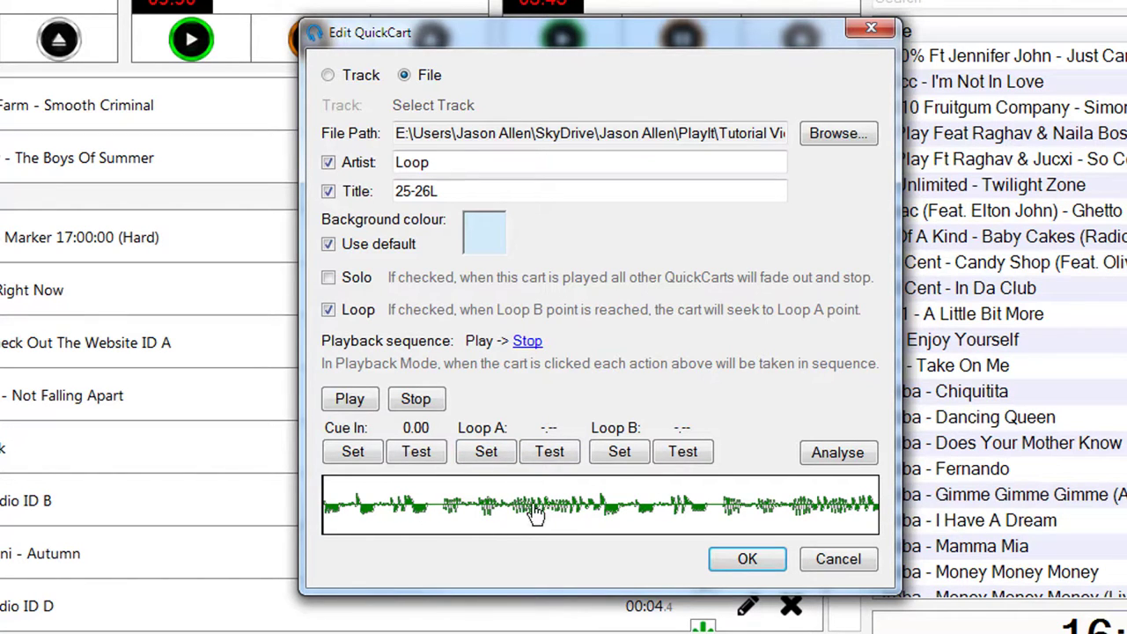
click(441, 515)
click(495, 460)
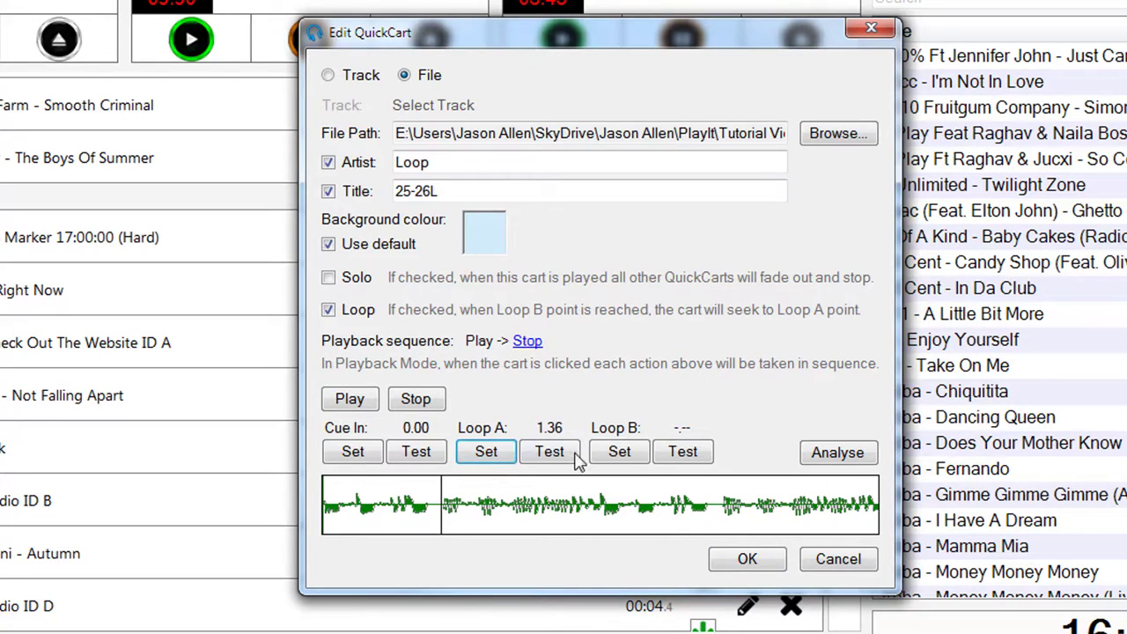
click(725, 509)
click(628, 460)
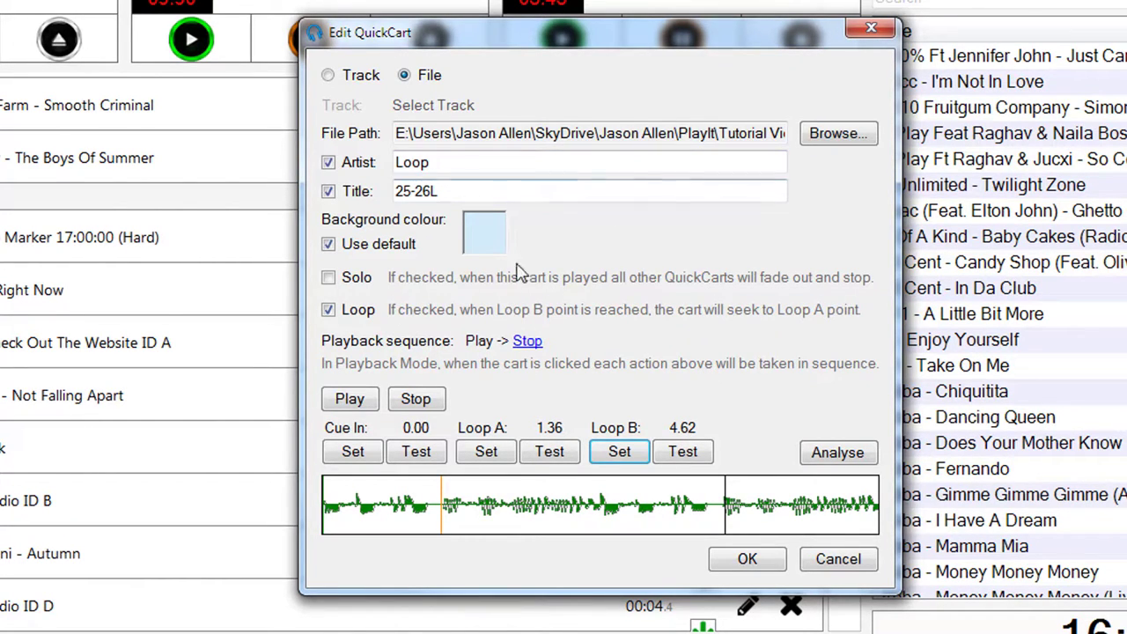
Make the cart's playback sequence Play, Cease loop, Stop and close its settings
click(537, 343)
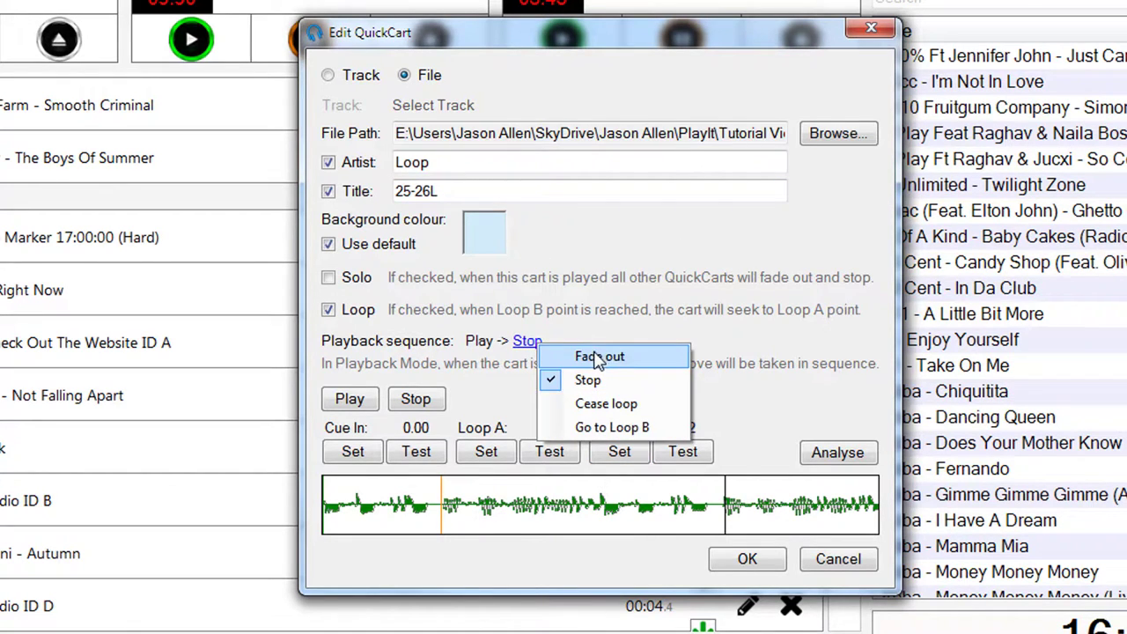
click(597, 359)
click(556, 343)
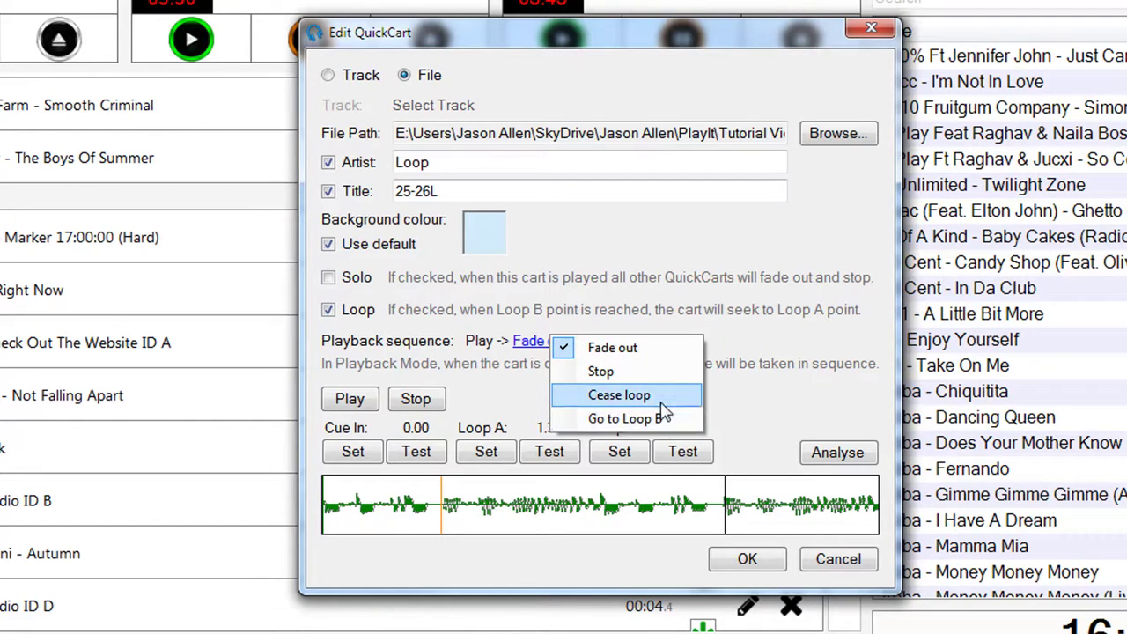
click(659, 395)
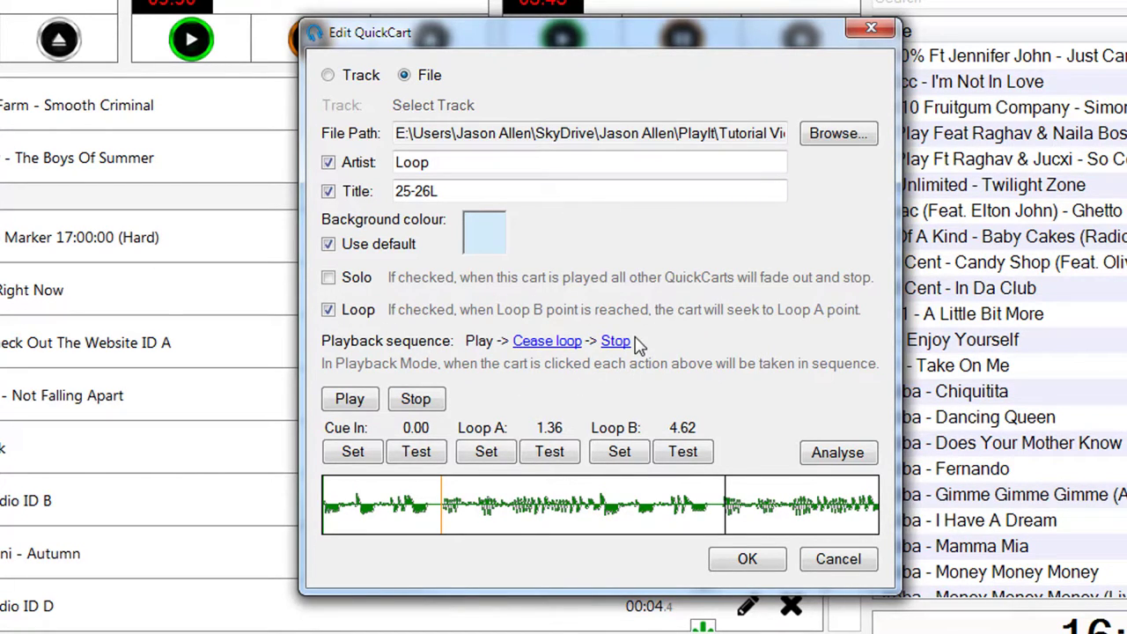
click(838, 559)
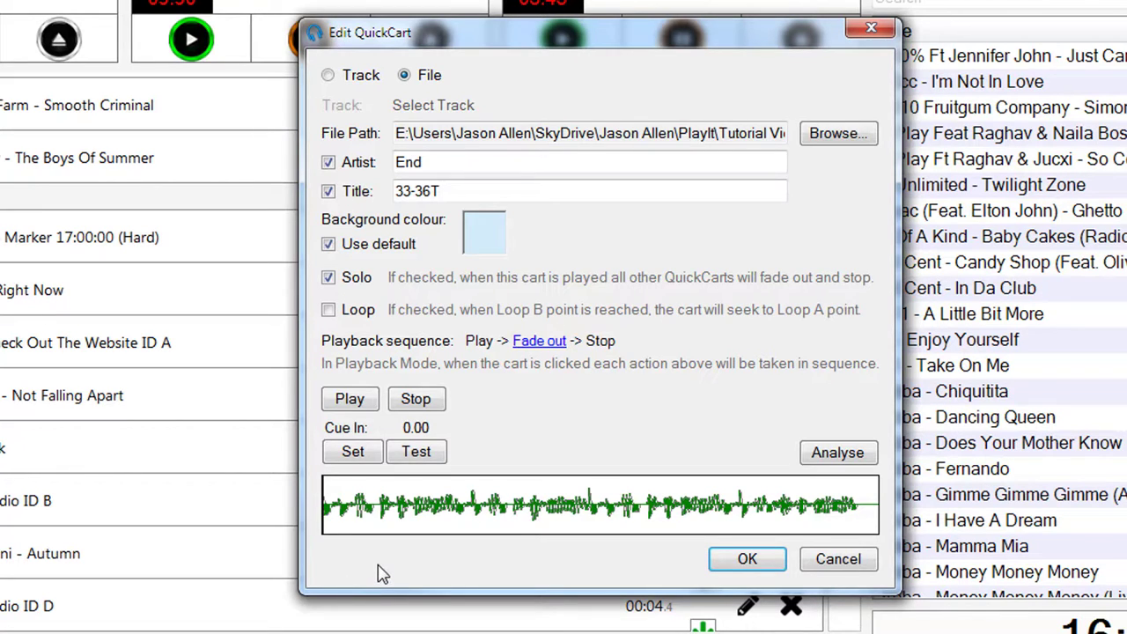
click(836, 560)
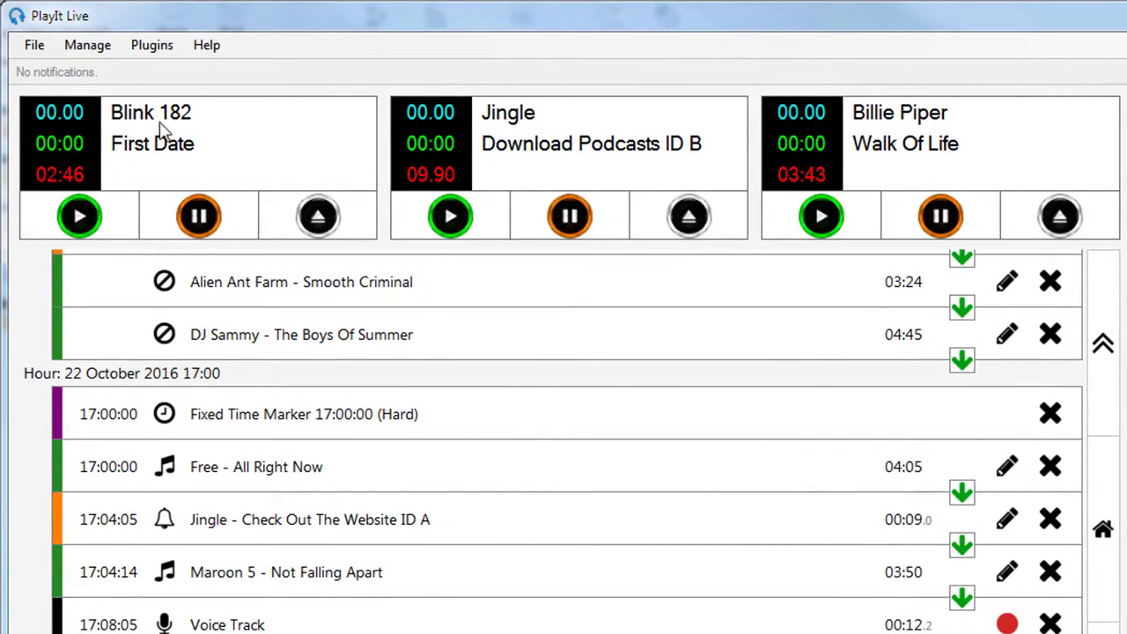
Start a playout log import of 16102300.m3u as an M3U Playlist for 23–24 October 2016
click(88, 45)
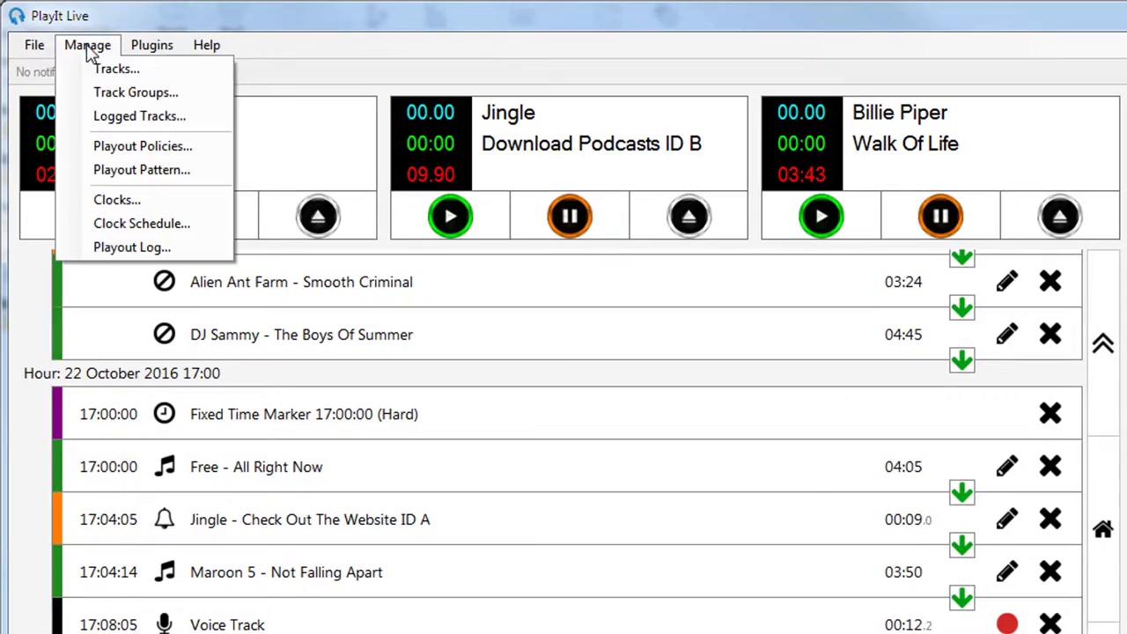
click(214, 255)
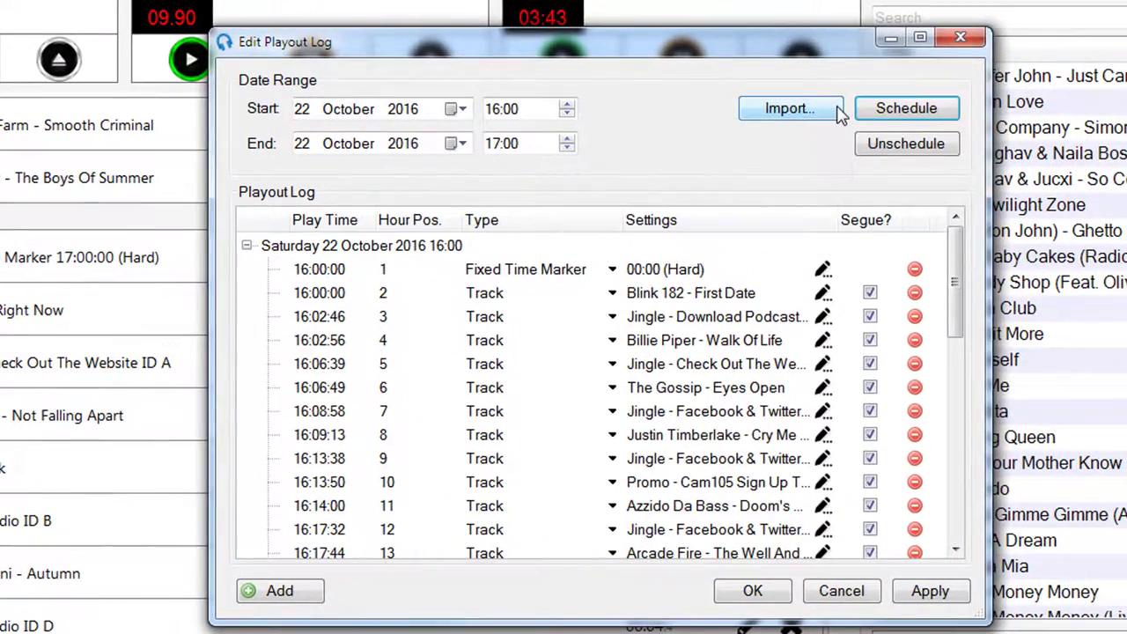
click(835, 108)
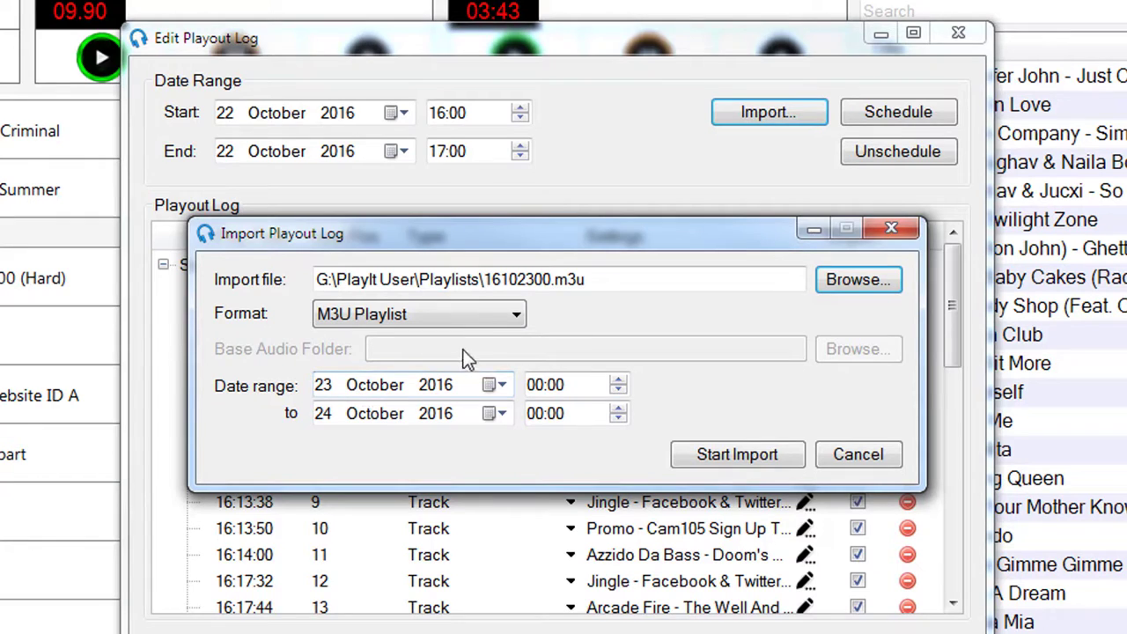
click(487, 283)
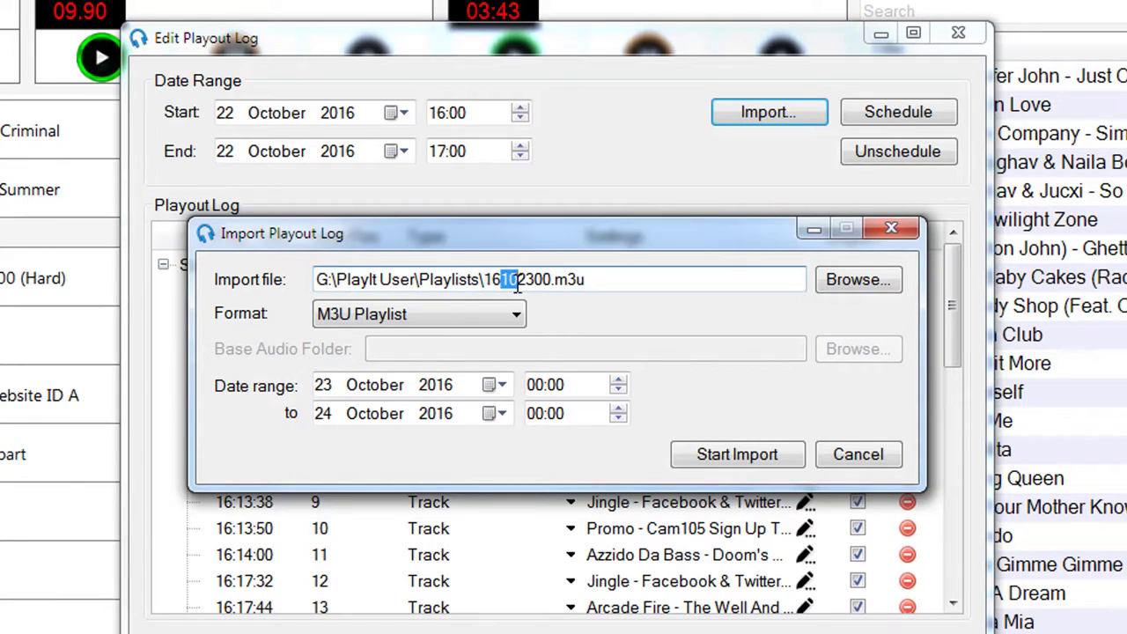
click(520, 281)
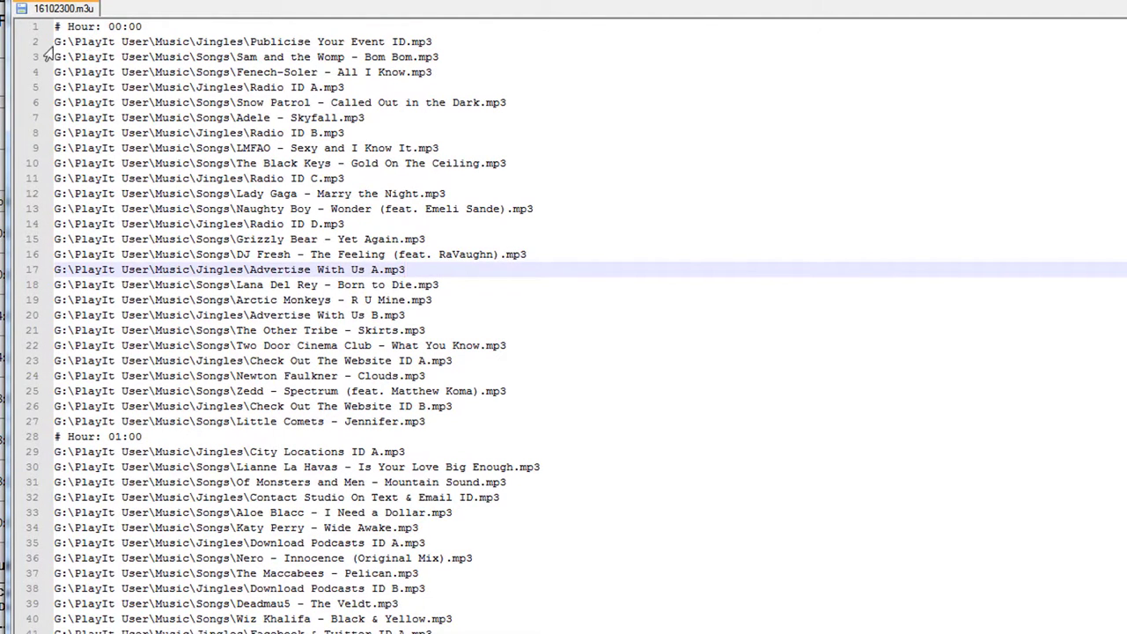
Highlight the '# Hour: 00:00' and '# Hour: 01:00' marker lines in 16102300.m3u
click(58, 29)
shift+click(156, 20)
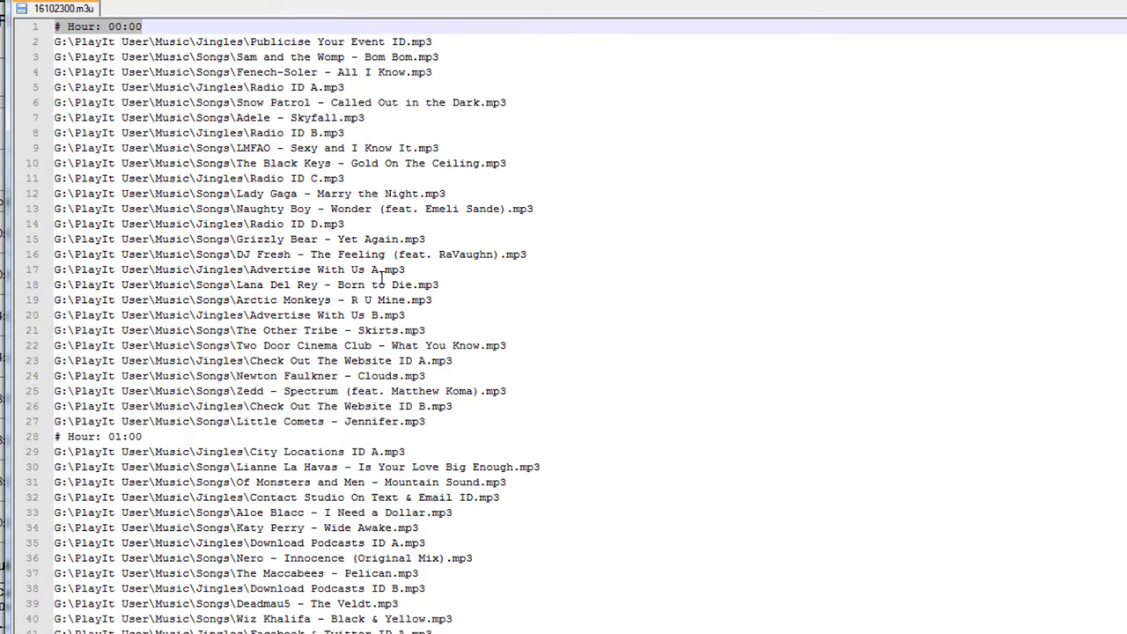
click(346, 223)
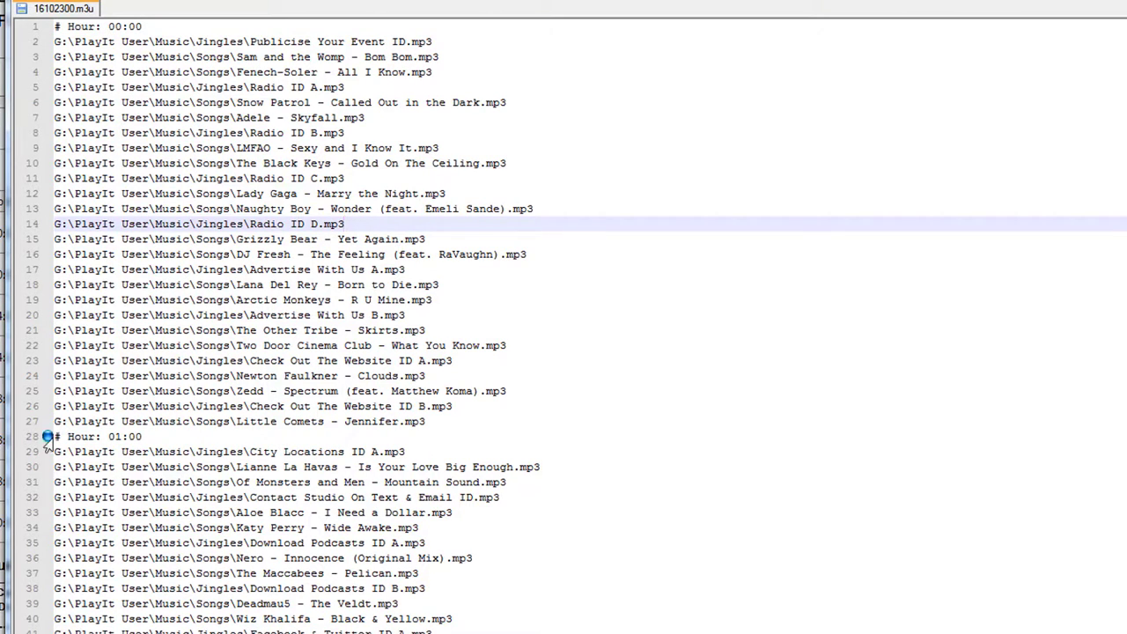
drag(55, 437, 158, 433)
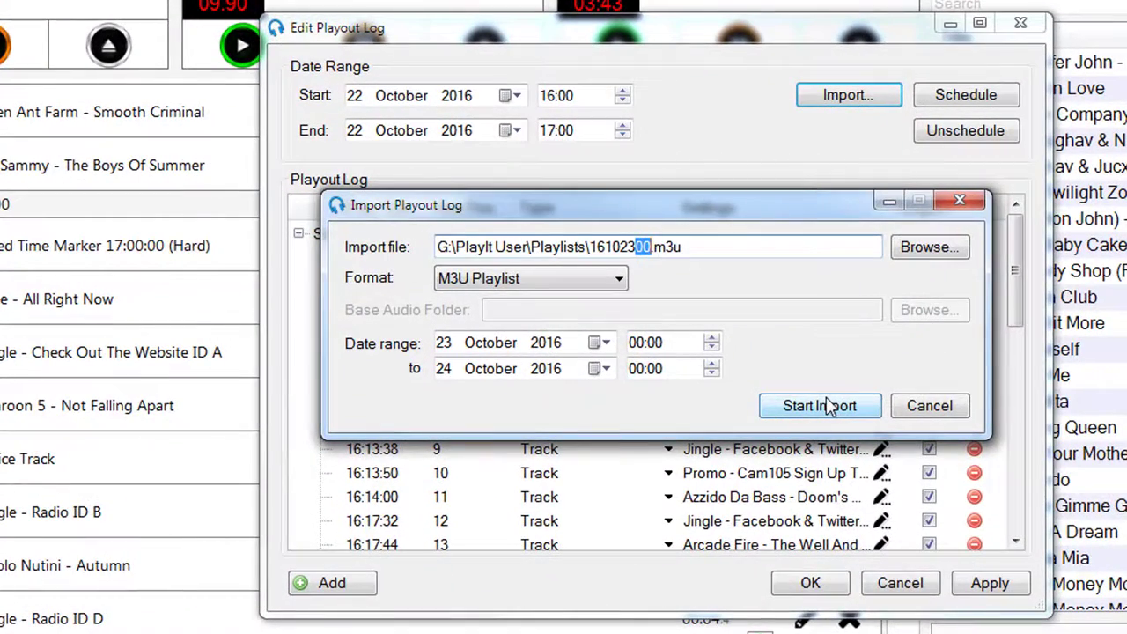
Import 16102300.m3u, review the unrecognised-entry errors, and save the 23 October playout log
click(819, 406)
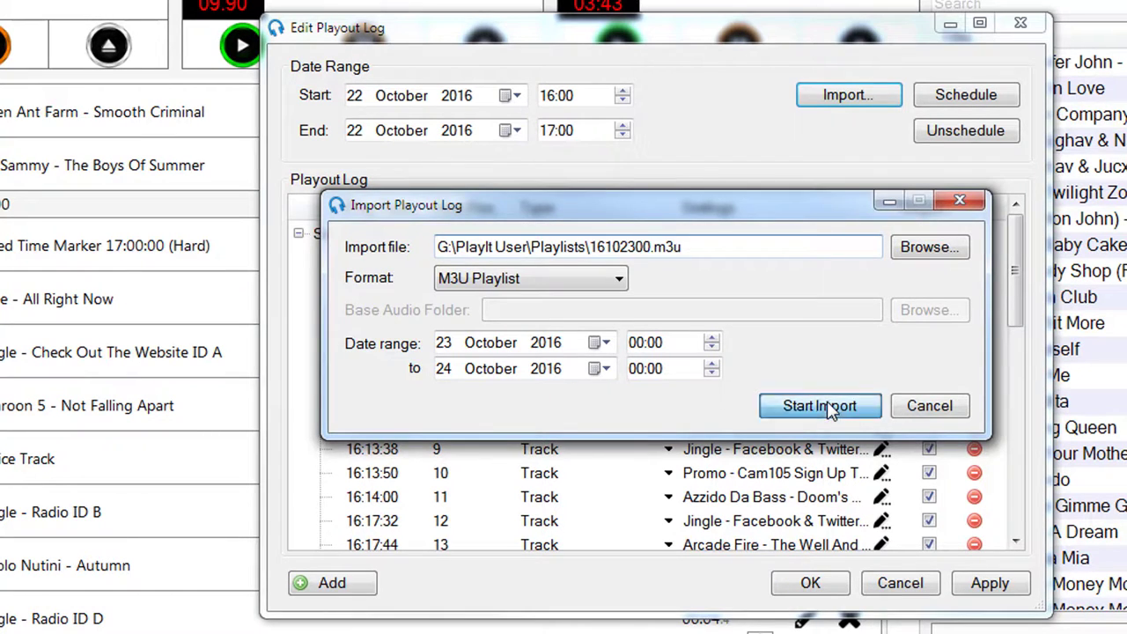
click(733, 361)
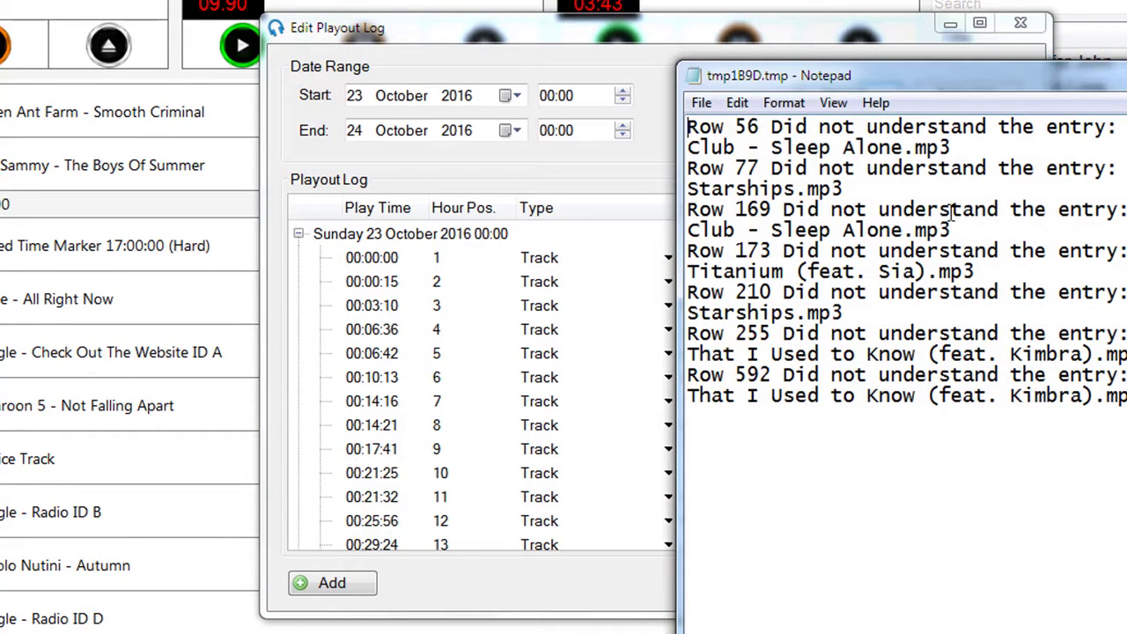
click(701, 102)
click(714, 267)
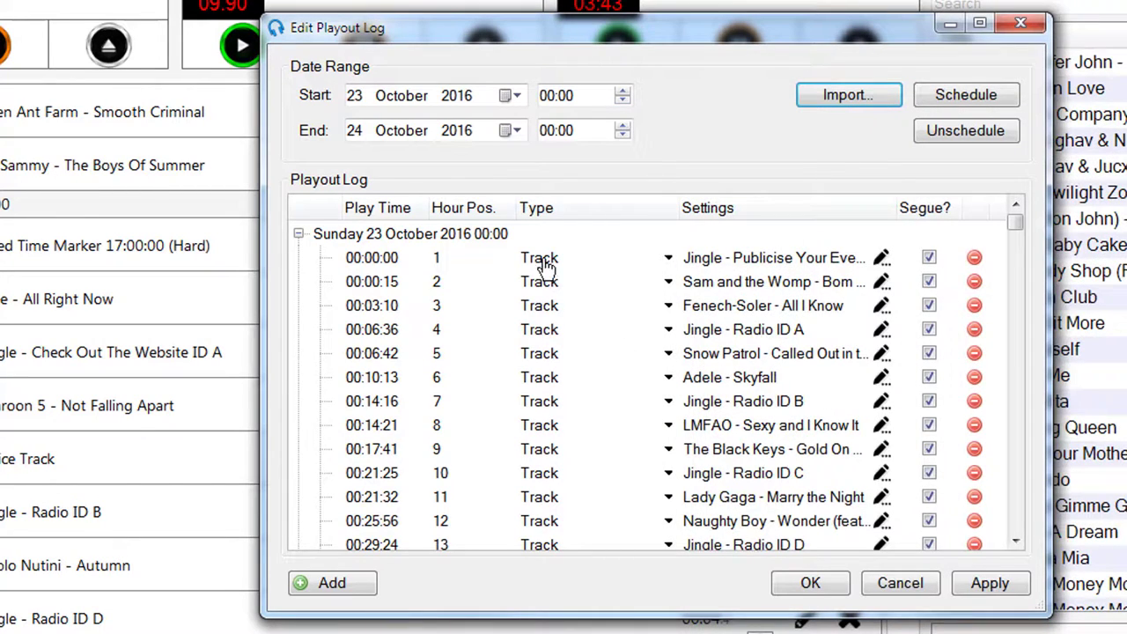
scroll(543, 258, down, 1)
scroll(543, 284, up, 1)
scroll(444, 282, down, 6)
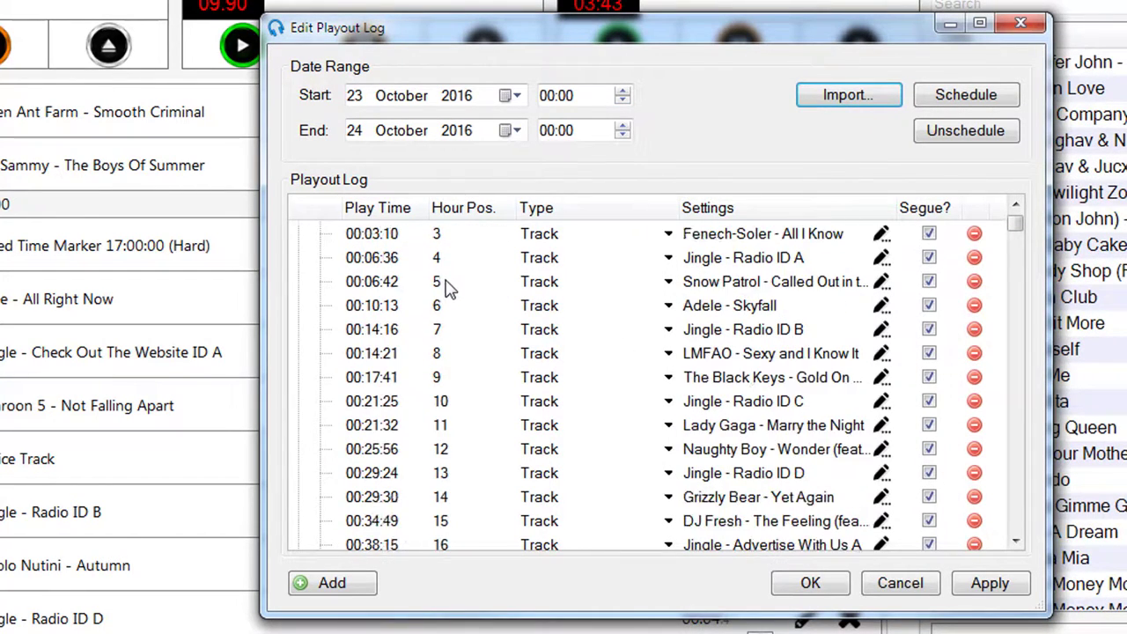
scroll(542, 401, up, 6)
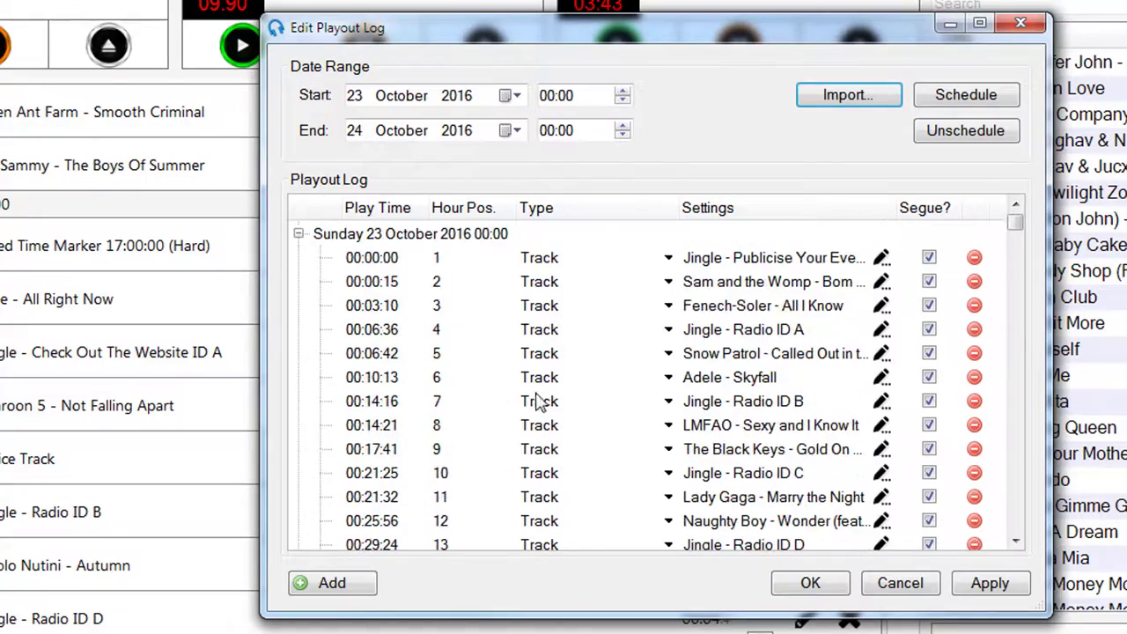
click(808, 583)
Scroll the playlist to the imported 23 October 2016 00:00 hour block
scroll(435, 345, down, 15)
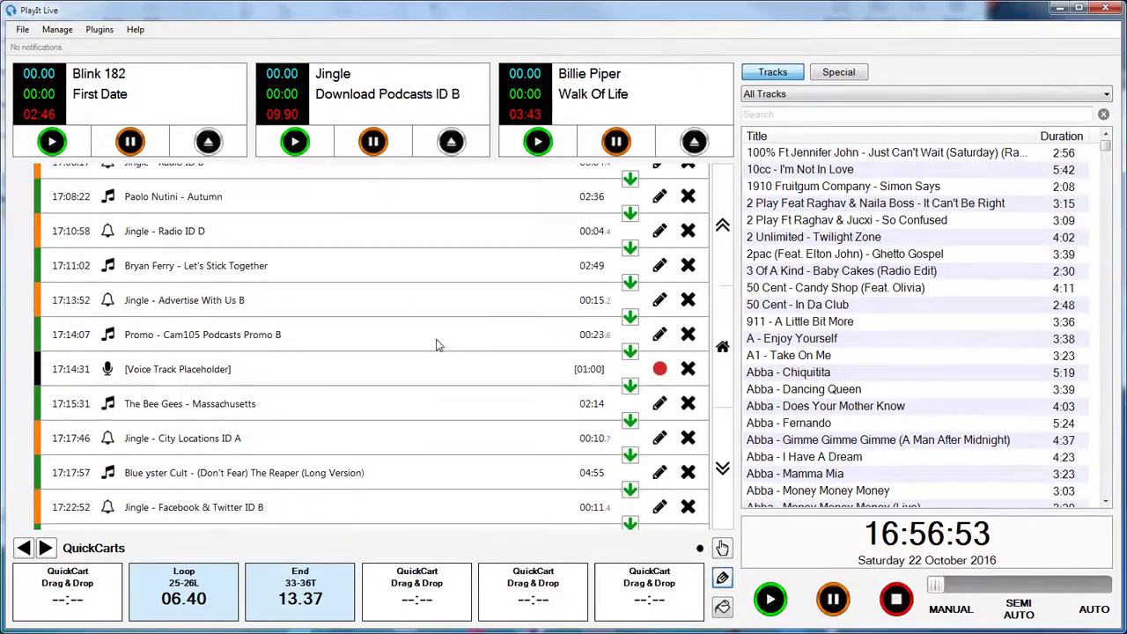
scroll(403, 358, up, 6)
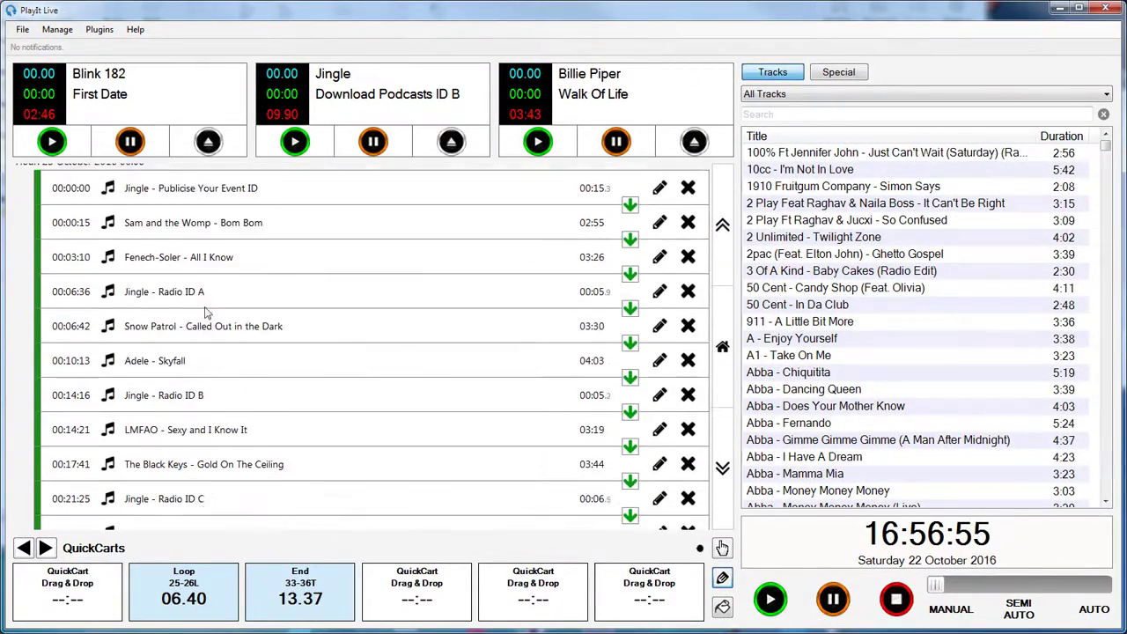